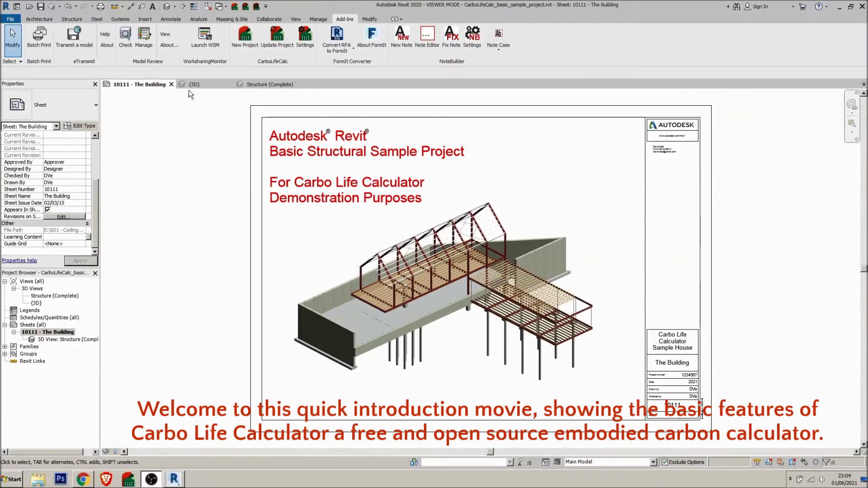
Step: Switch to the default {3D} view, then orbit and zoom to show the whole building
{"action": "left_click", "coordinate": [166, 8]}
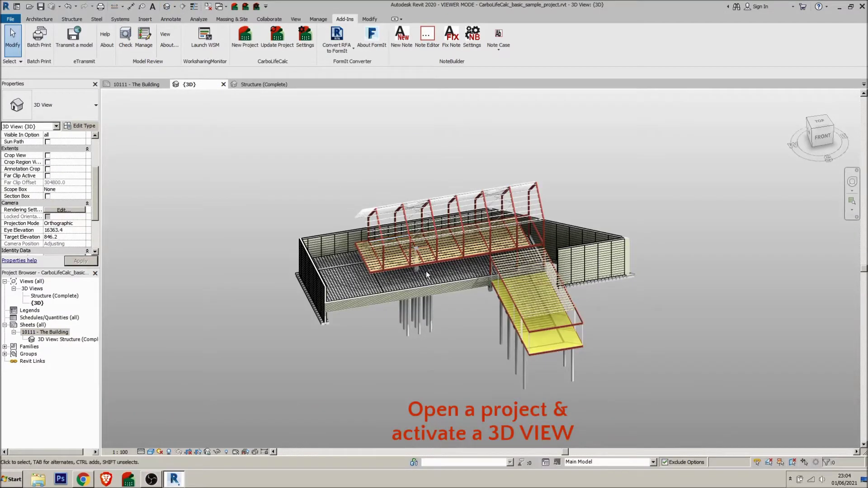
{"action": "mouse_move", "coordinate": [400, 250]}
{"action": "middle_mouse_down", "text": "shift"}
{"action": "mouse_move", "coordinate": [465, 272]}
{"action": "mouse_move", "coordinate": [449, 278]}
{"action": "mouse_move", "coordinate": [447, 269]}
{"action": "middle_mouse_up", "text": "shift"}
{"action": "scroll", "coordinate": [449, 277], "scroll_direction": "up", "scroll_amount": 2}
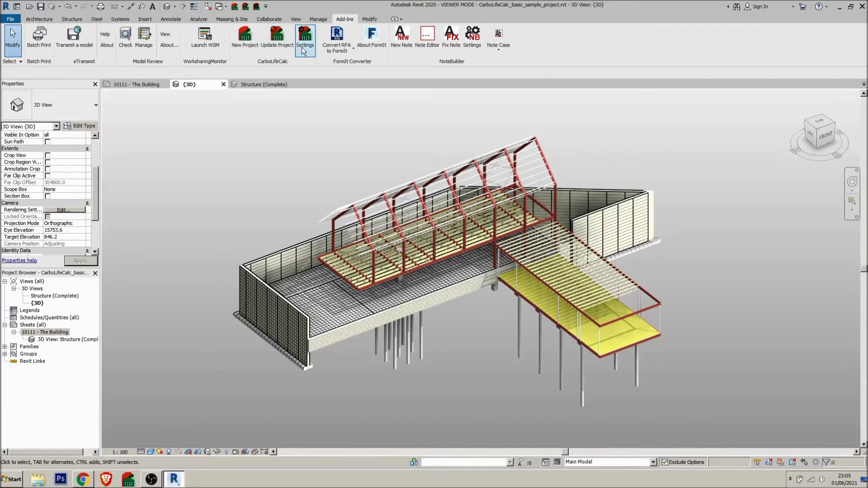
Step: Start a New Project assessment, then apply Total Area 200 and Total Project Value 2000000
{"action": "left_click", "coordinate": [241, 45]}
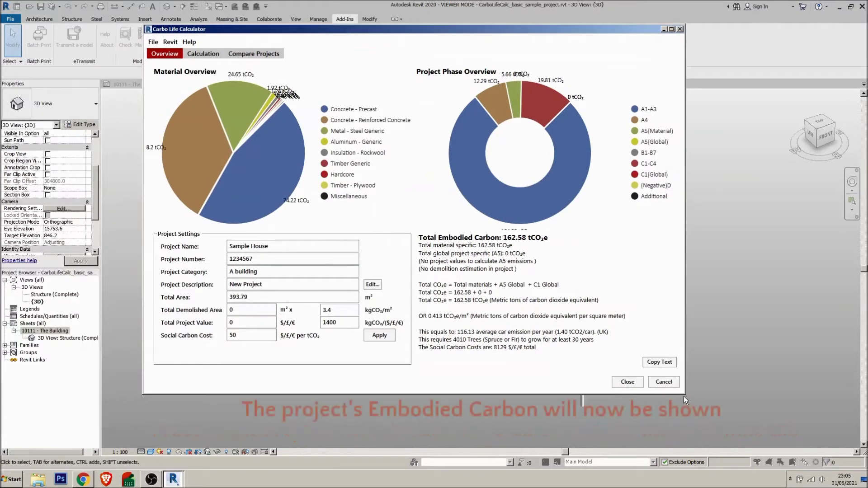
{"action": "left_click_drag", "start_coordinate": [685, 394], "coordinate": [747, 425]}
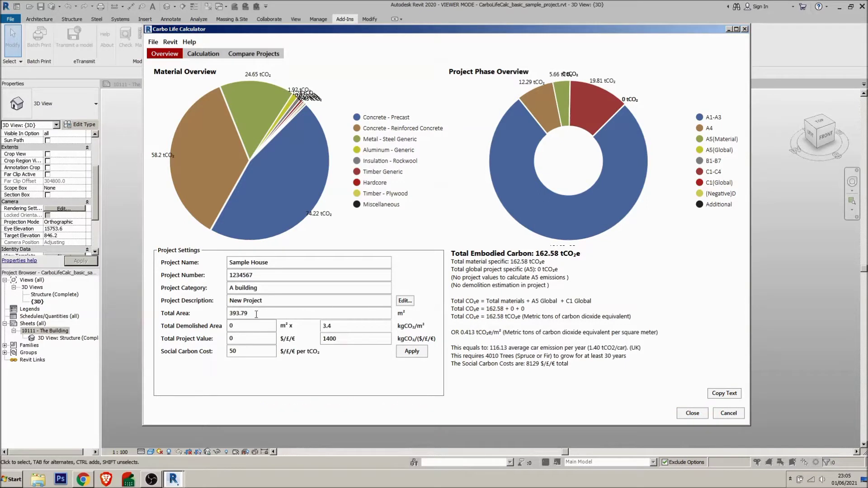
{"action": "left_click", "coordinate": [253, 274]}
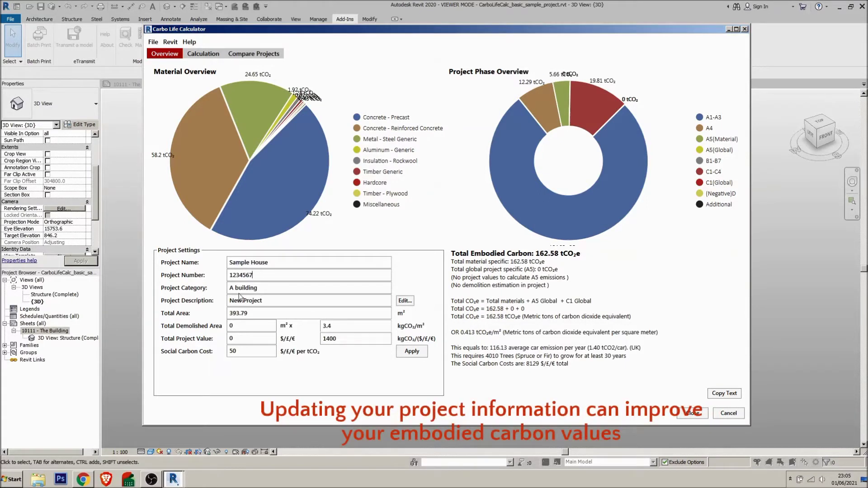
{"action": "key", "text": "Tab"}
{"action": "mouse_move", "coordinate": [244, 312]}
{"action": "left_mouse_down"}
{"action": "mouse_move", "coordinate": [209, 316]}
{"action": "mouse_move", "coordinate": [228, 340]}
{"action": "left_mouse_up"}
{"action": "type", "text": "200"}
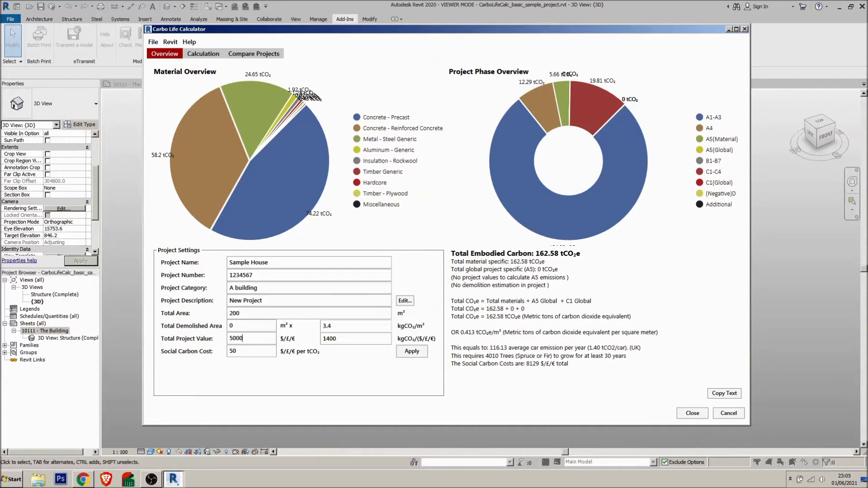
{"action": "left_click", "coordinate": [421, 351]}
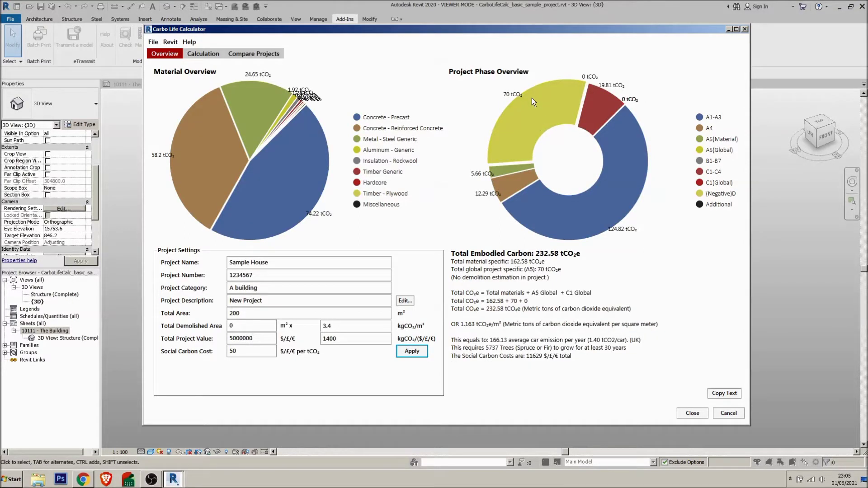
{"action": "left_click", "coordinate": [232, 336]}
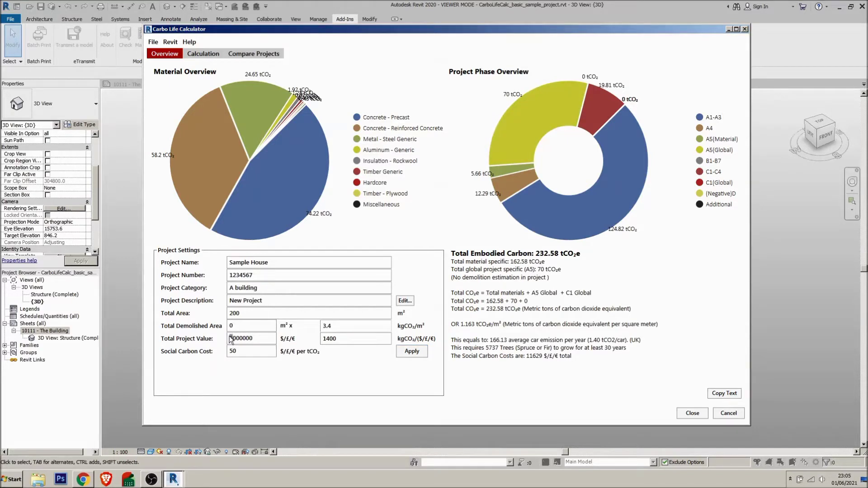
{"action": "left_click", "coordinate": [411, 351]}
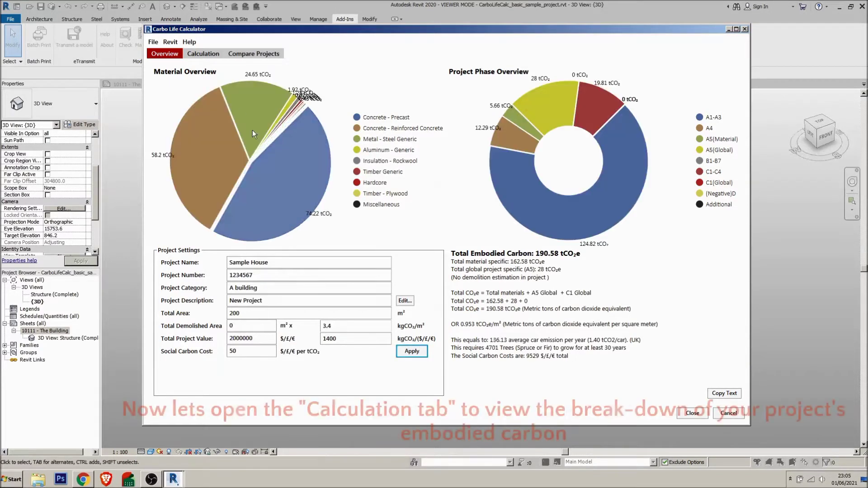
Step: Open the Calculation tab and select the Concrete - Reinforced Concrete floor rows
{"action": "left_click", "coordinate": [203, 54]}
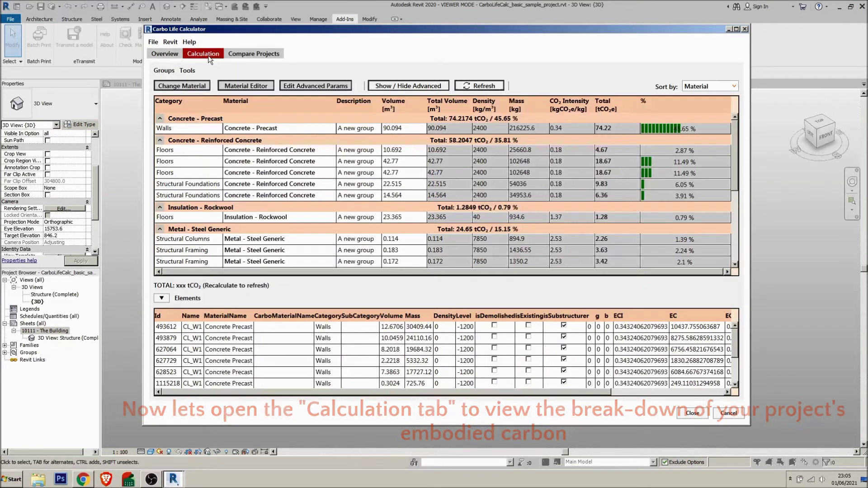
{"action": "left_click", "coordinate": [252, 130]}
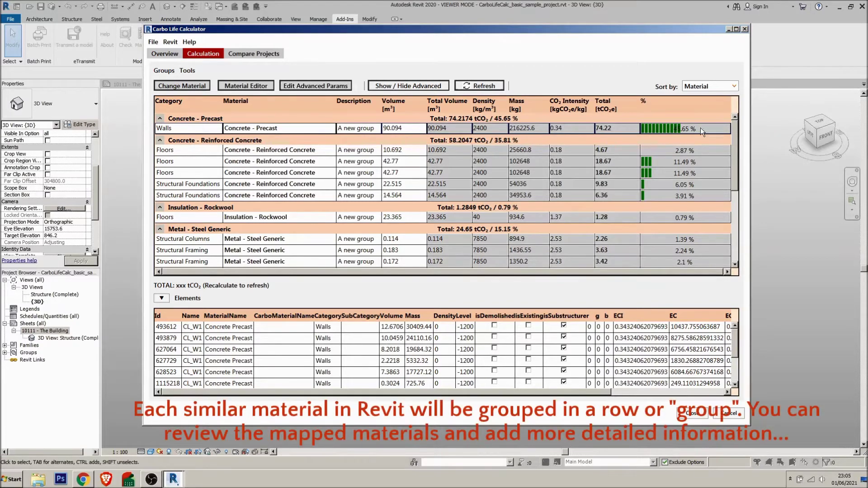
{"action": "mouse_move", "coordinate": [733, 144]}
{"action": "left_mouse_down"}
{"action": "mouse_move", "coordinate": [740, 221]}
{"action": "mouse_move", "coordinate": [723, 140]}
{"action": "left_mouse_up"}
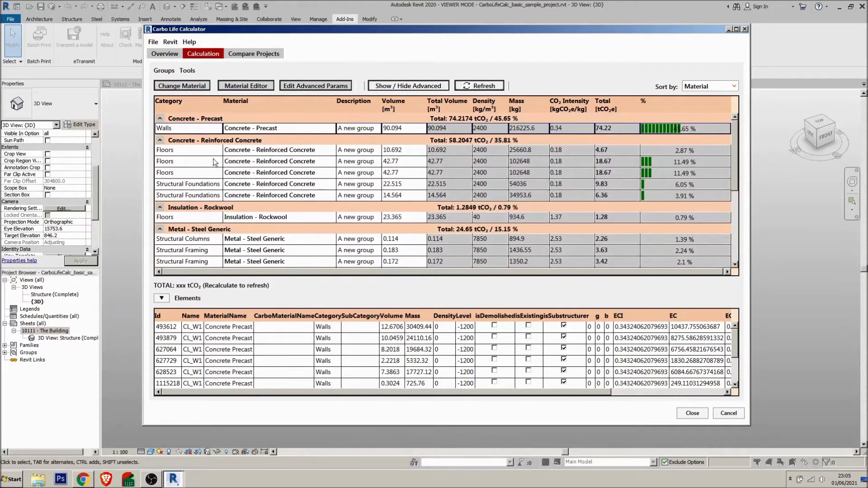
{"action": "left_click", "coordinate": [183, 149]}
{"action": "left_click_drag", "start_coordinate": [268, 166], "coordinate": [284, 196]}
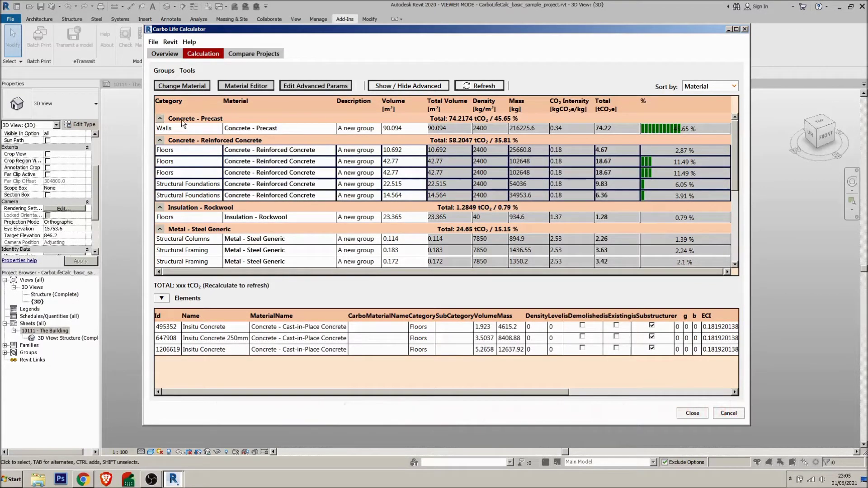
Step: Change the selected rows' material to Concrete - C40/50 - 50% GGBS
{"action": "left_click", "coordinate": [177, 87]}
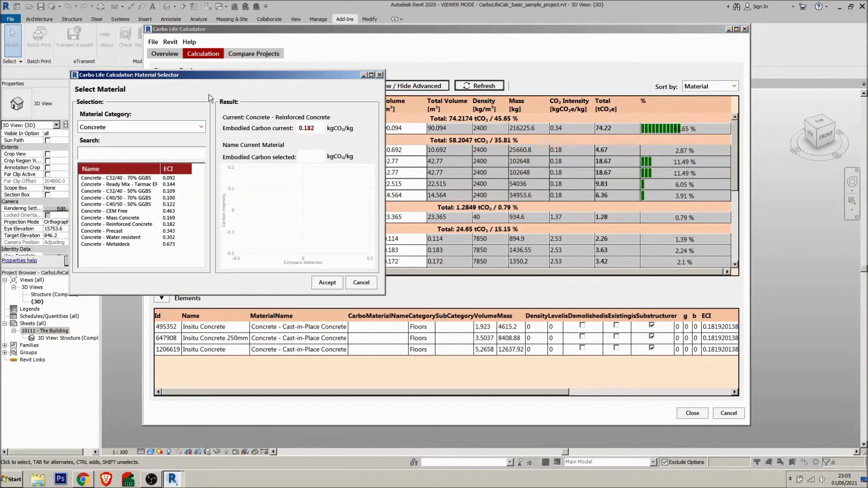
{"action": "left_click", "coordinate": [130, 199]}
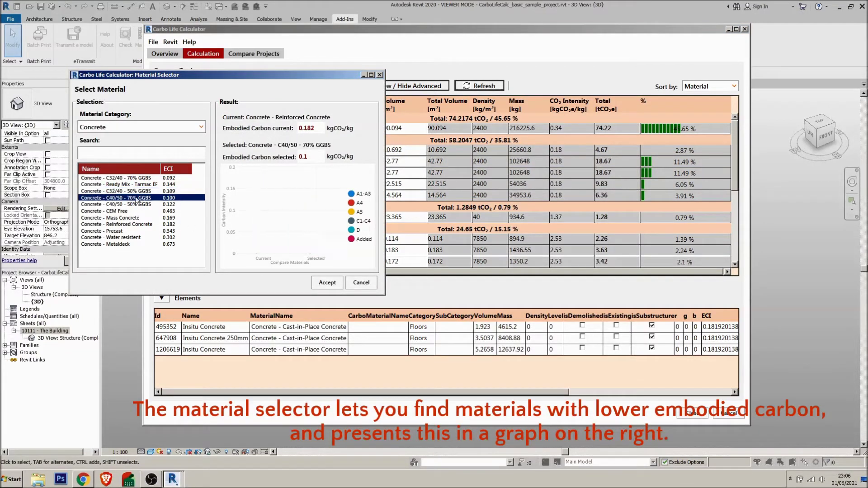
{"action": "left_click", "coordinate": [144, 204]}
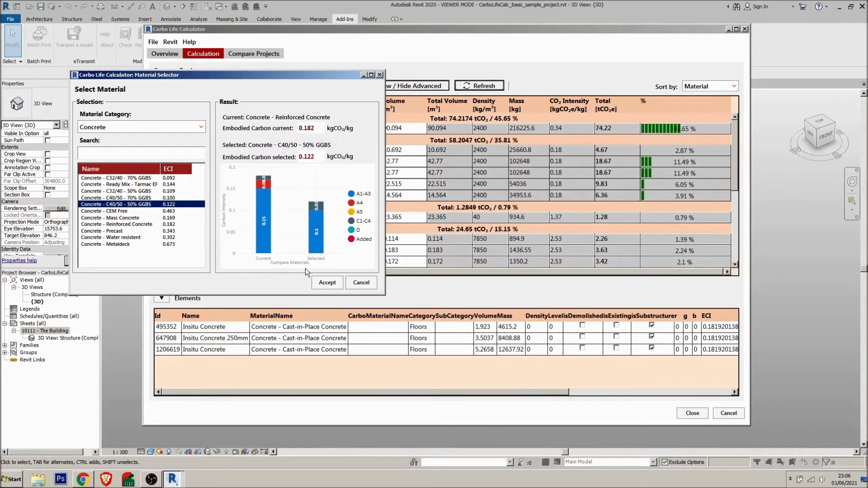
{"action": "left_click", "coordinate": [322, 281]}
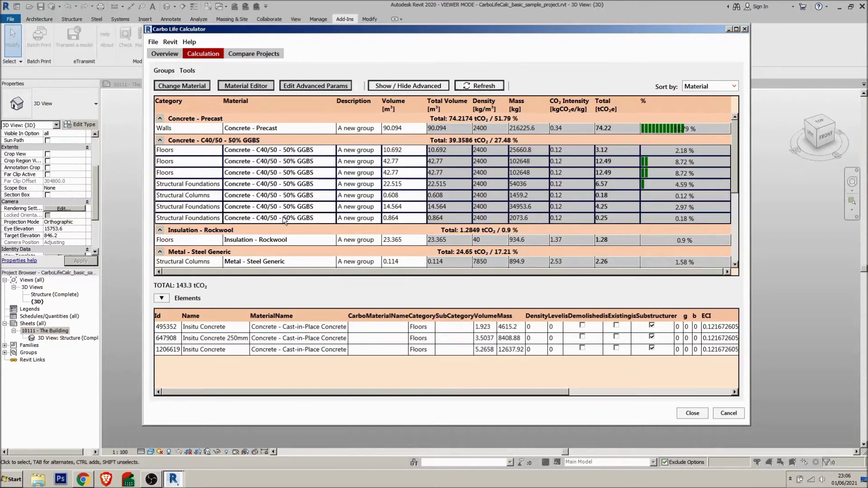
Step: Inspect the steel and Aluminum - Generic rows, then show the advanced columns
{"action": "scroll", "coordinate": [283, 201], "scroll_direction": "down", "scroll_amount": 3}
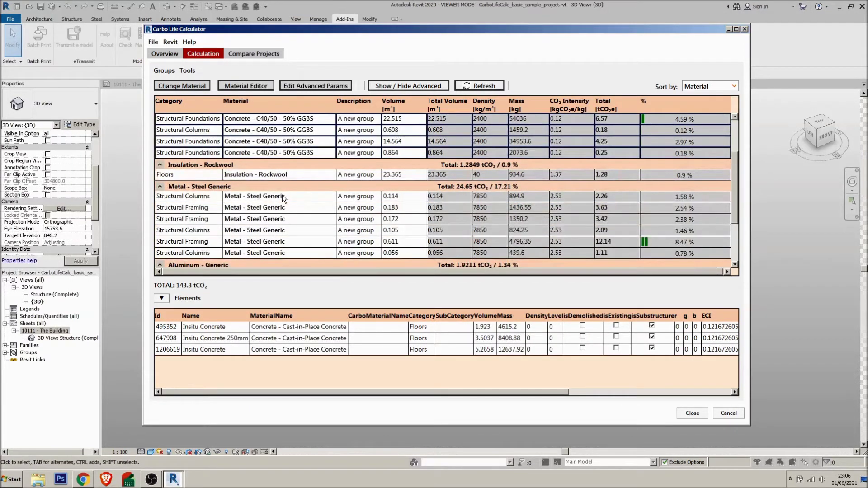
{"action": "scroll", "coordinate": [271, 176], "scroll_direction": "down", "scroll_amount": 1}
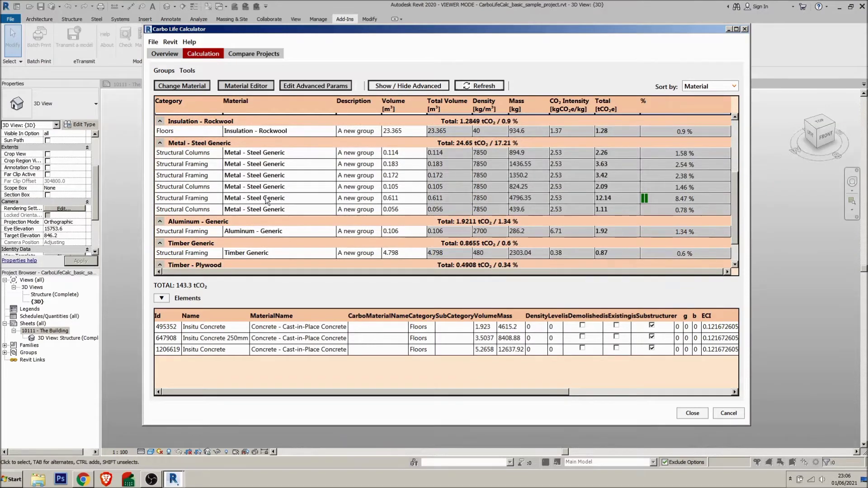
{"action": "left_click", "coordinate": [264, 197]}
{"action": "left_click", "coordinate": [267, 232]}
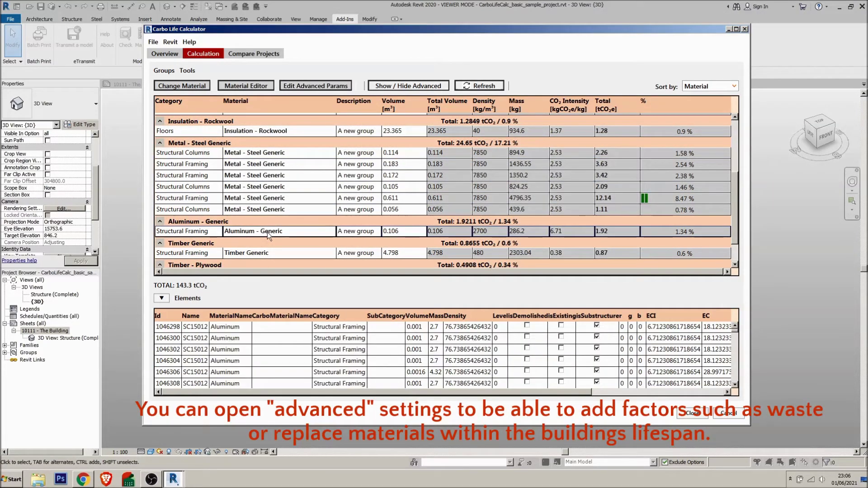
{"action": "left_click", "coordinate": [404, 87]}
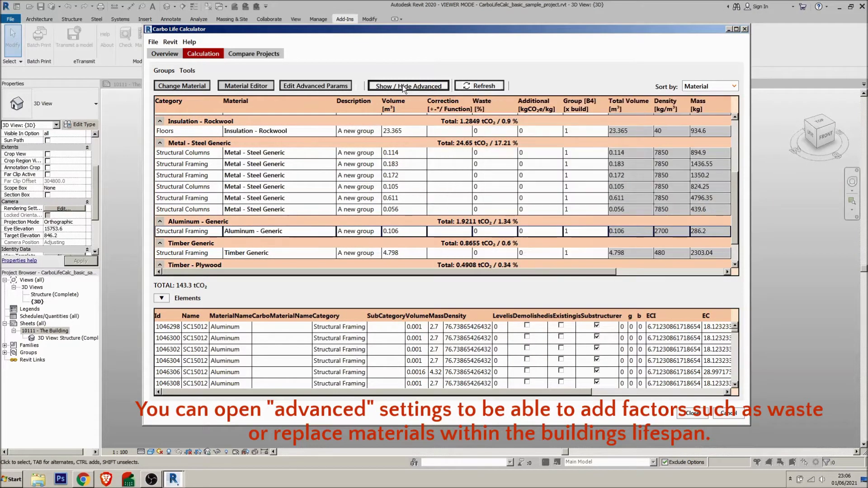
Step: Enter Waste 10% on the first two Metal - Steel Generic rows and 1% on the other four
{"action": "left_click", "coordinate": [255, 154]}
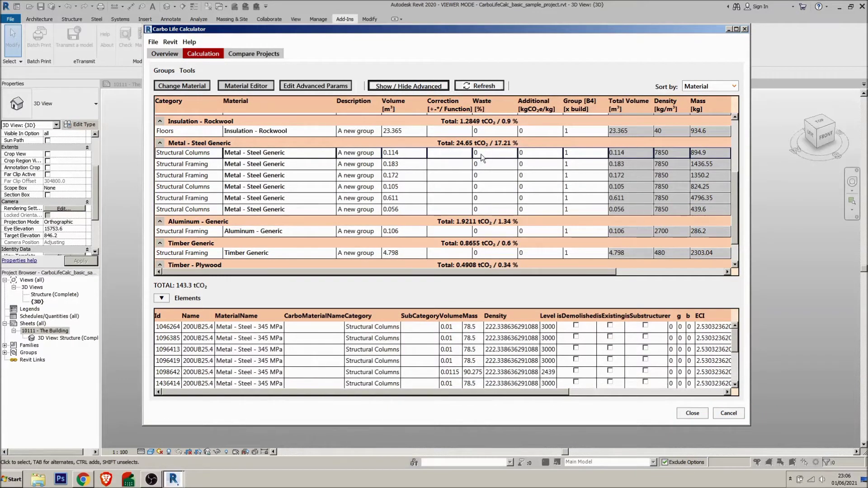
{"action": "left_click", "coordinate": [496, 156]}
{"action": "type", "text": "1"}
{"action": "key", "text": "Return"}
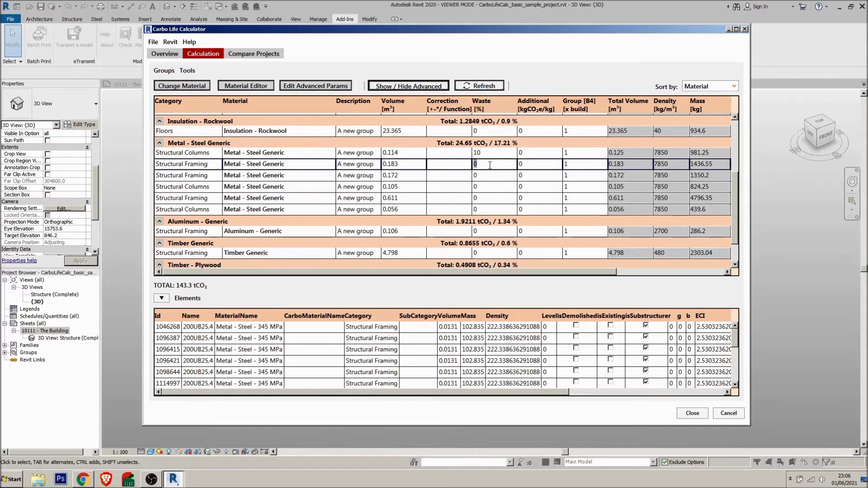
{"action": "type", "text": "10"}
{"action": "key", "text": "Return"}
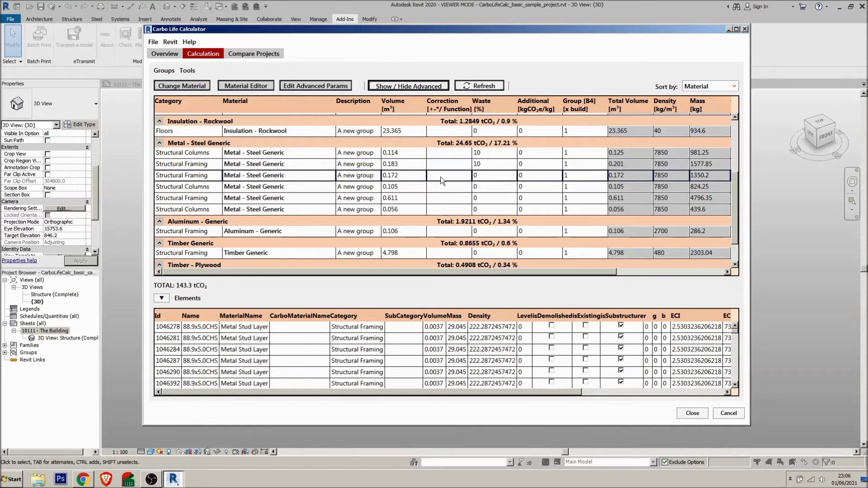
{"action": "type", "text": "1"}
{"action": "key", "text": "Return"}
{"action": "type", "text": "1"}
{"action": "key", "text": "Return"}
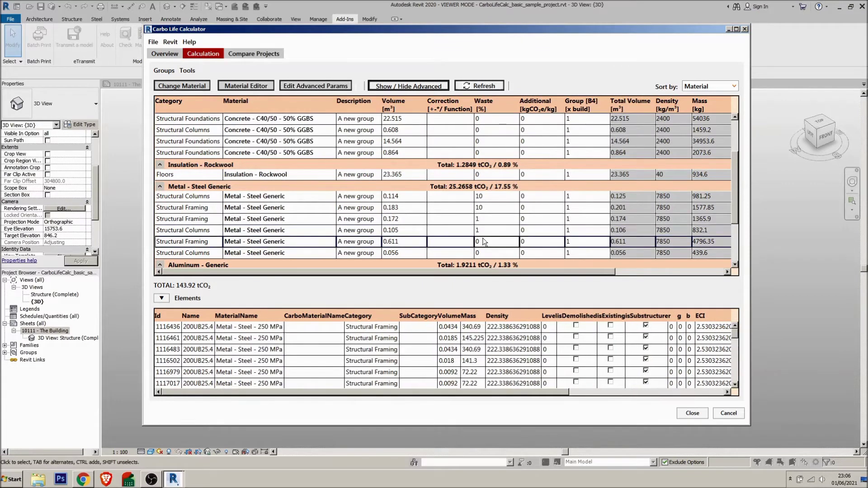
{"action": "type", "text": "1"}
{"action": "key", "text": "Return"}
{"action": "type", "text": "1"}
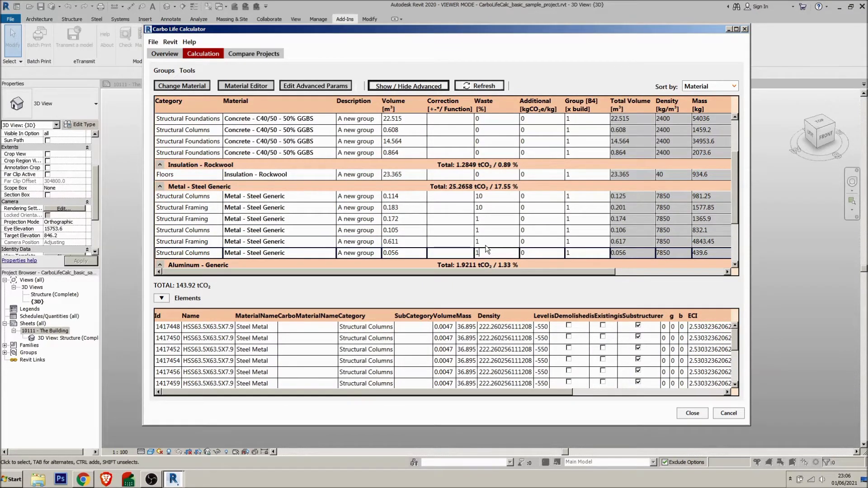
{"action": "key", "text": "Return"}
{"action": "scroll", "coordinate": [407, 217], "scroll_direction": "down", "scroll_amount": 3}
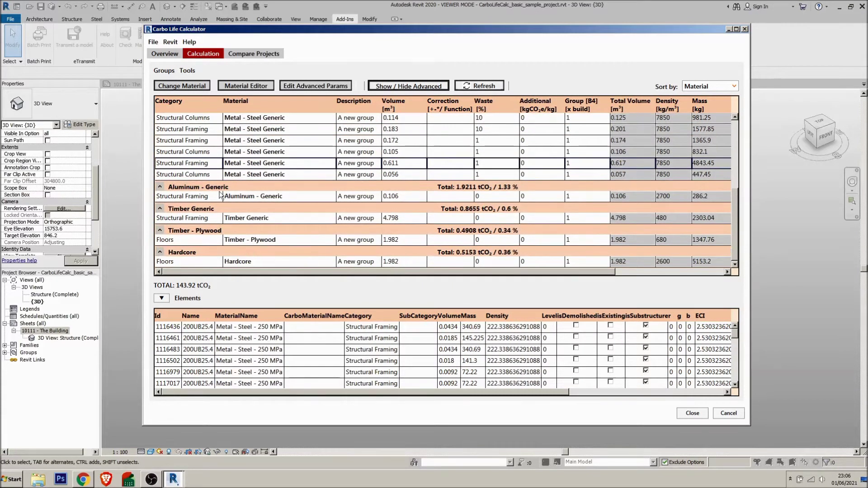
Step: Change the Hardcore row's material to Timber - Plywood from the Timber category
{"action": "left_click", "coordinate": [242, 263]}
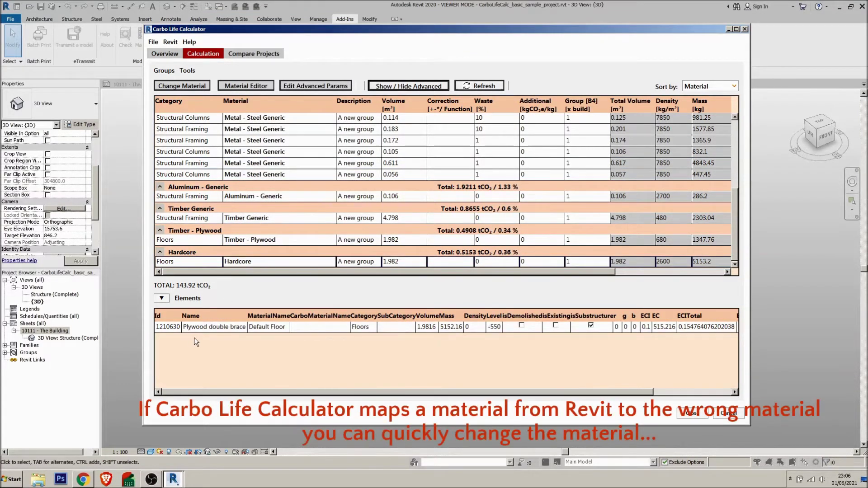
{"action": "left_click", "coordinate": [197, 89]}
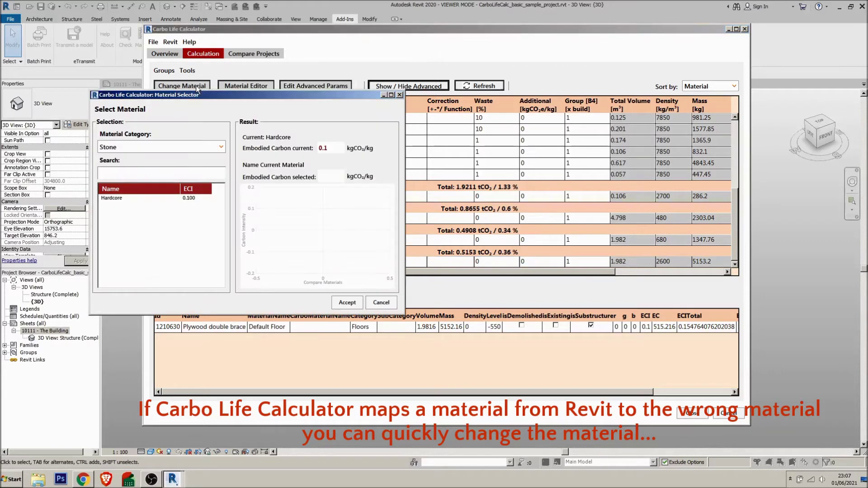
{"action": "left_click", "coordinate": [168, 149]}
{"action": "left_click", "coordinate": [130, 236]}
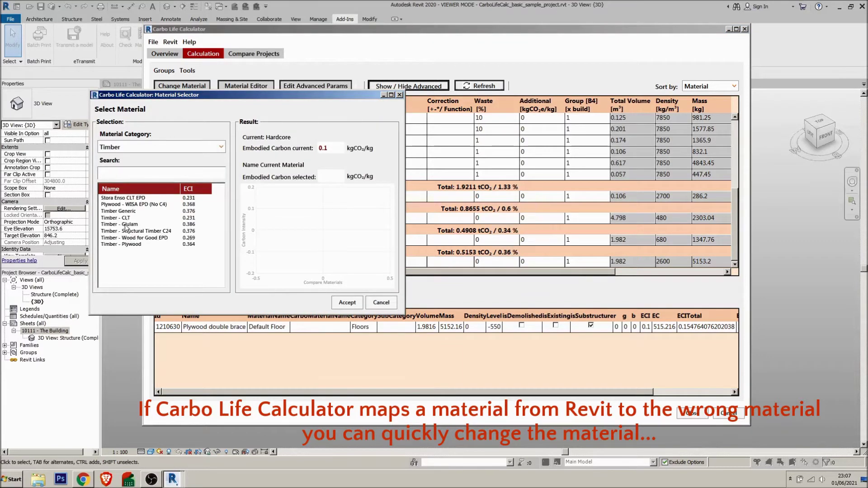
{"action": "left_click", "coordinate": [133, 245]}
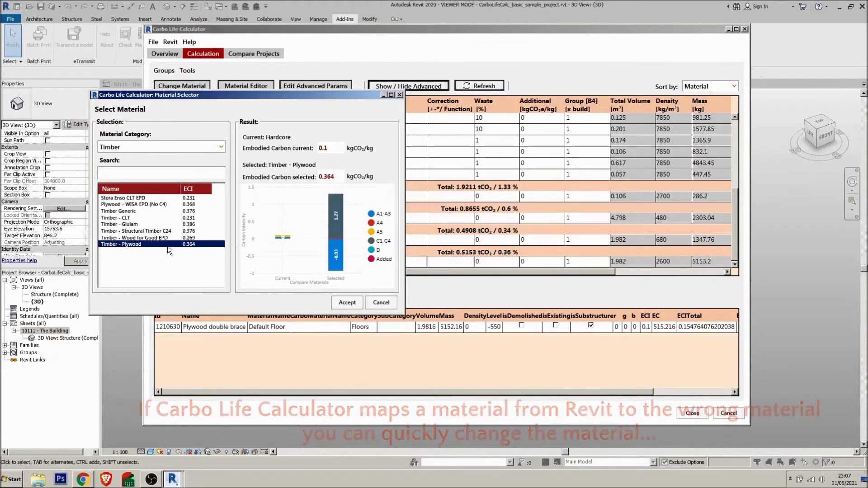
{"action": "left_click", "coordinate": [347, 303]}
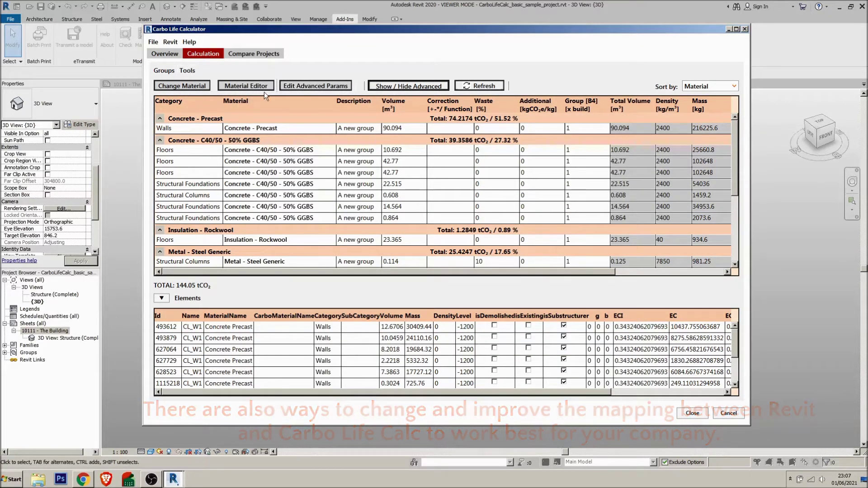
{"action": "left_click", "coordinate": [295, 173]}
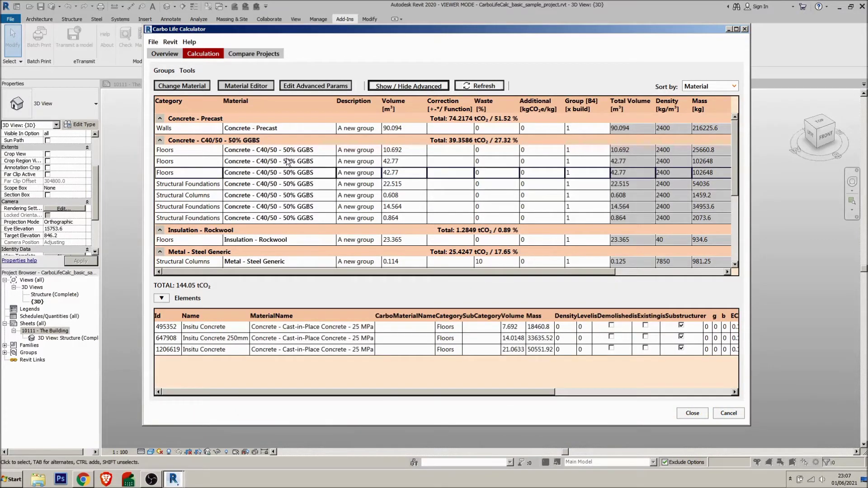
{"action": "left_click", "coordinate": [242, 86]}
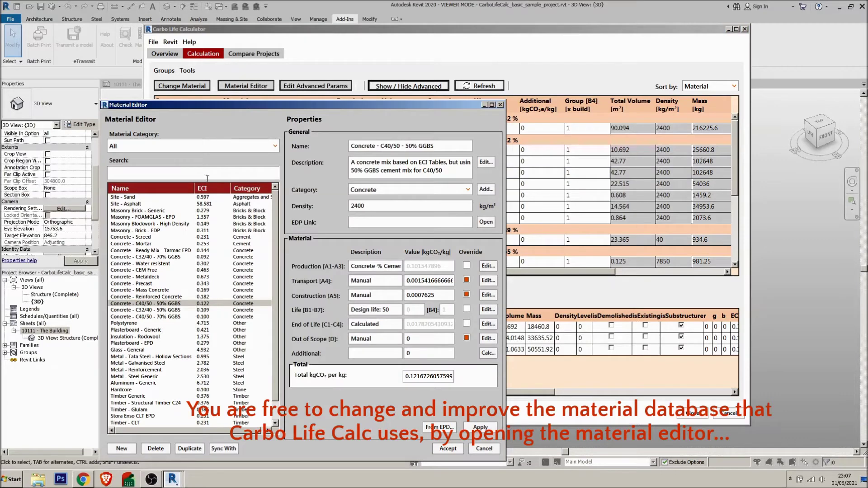
{"action": "left_click", "coordinate": [164, 303]}
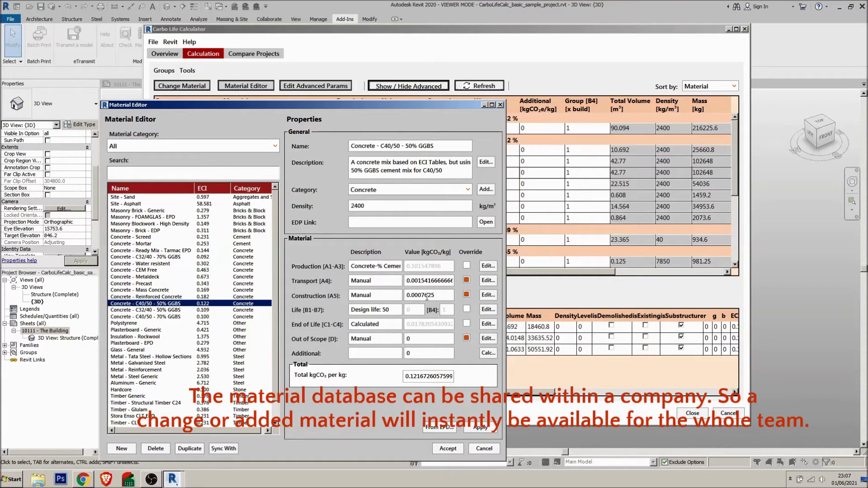
{"action": "left_click", "coordinate": [483, 428]}
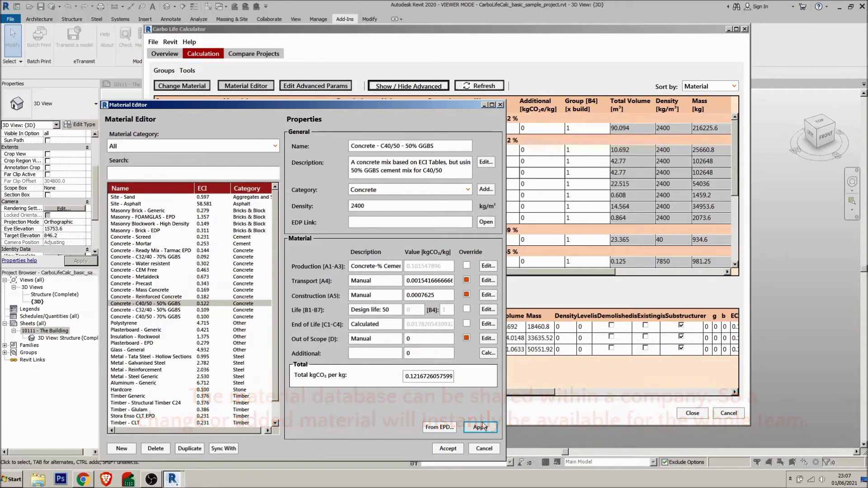
{"action": "left_click", "coordinate": [454, 449]}
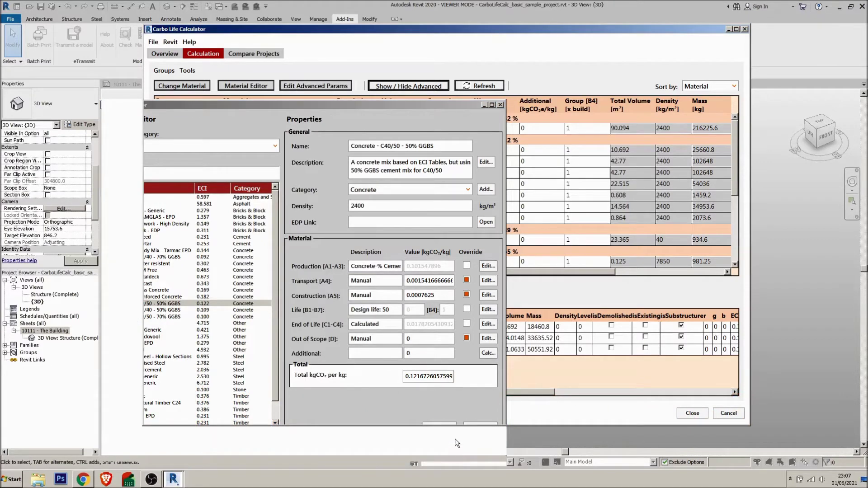
{"action": "left_click", "coordinate": [412, 195]}
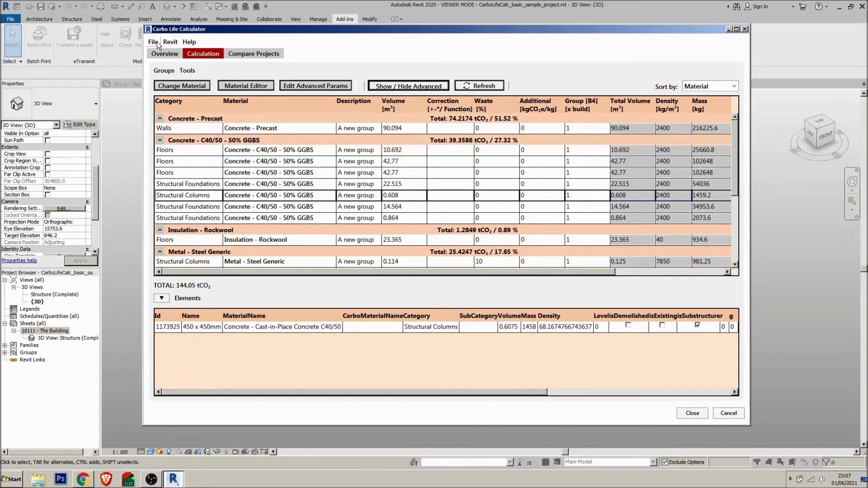
Step: Export the HTML report over the existing Report.html and dismiss the success message
{"action": "left_click", "coordinate": [160, 70]}
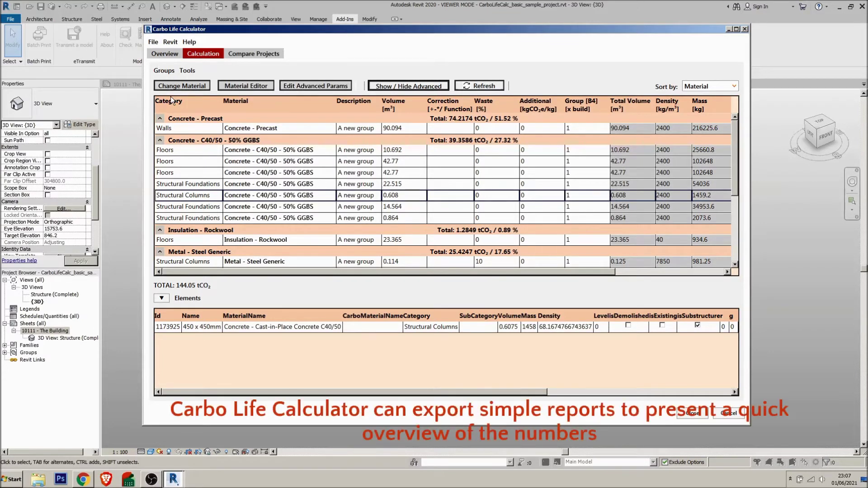
{"action": "left_click", "coordinate": [170, 97]}
{"action": "left_click", "coordinate": [387, 172]}
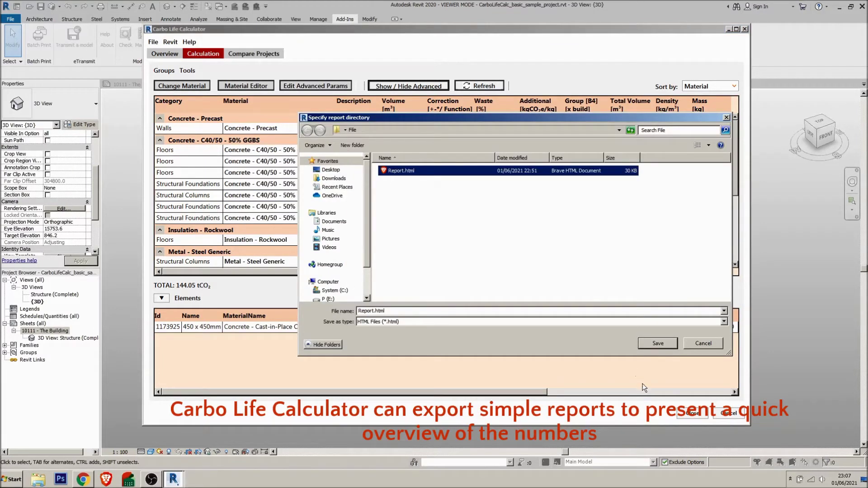
{"action": "left_click", "coordinate": [657, 346]}
{"action": "left_click", "coordinate": [550, 289]}
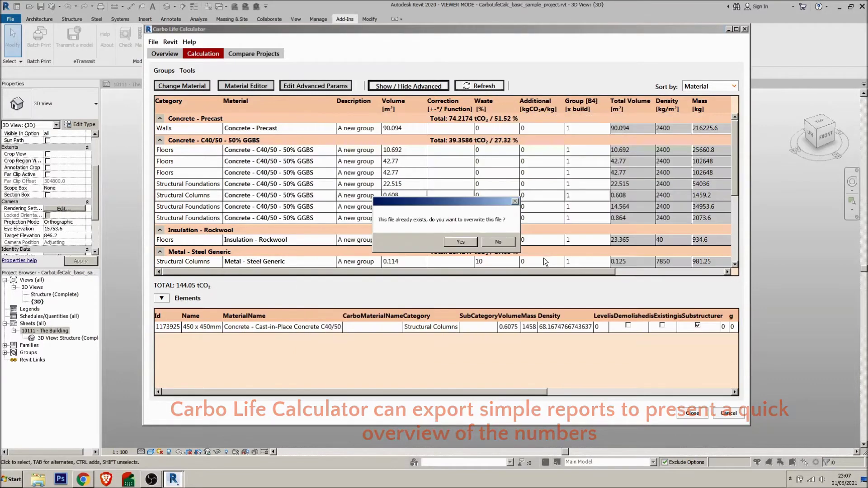
{"action": "left_click", "coordinate": [470, 245]}
{"action": "left_click", "coordinate": [465, 243]}
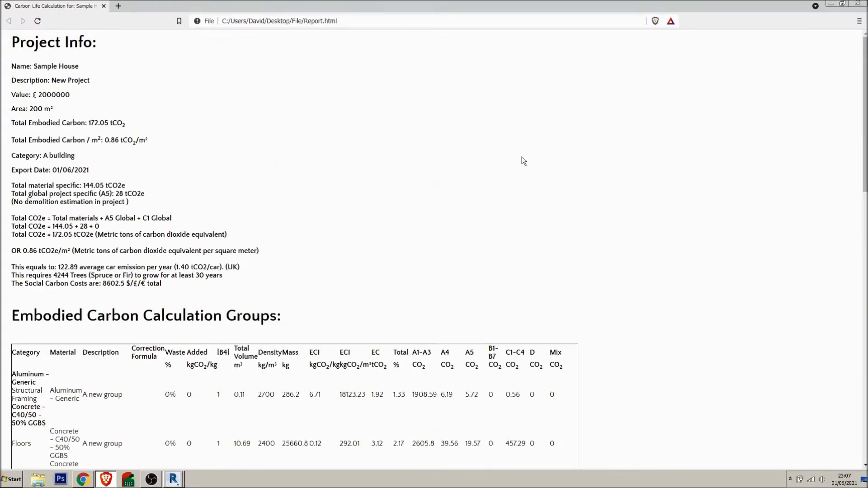
Step: Scroll Report.html down to the Embodied Carbon Calculation Groups table
{"action": "mouse_move", "coordinate": [861, 130]}
{"action": "left_mouse_down"}
{"action": "mouse_move", "coordinate": [862, 354]}
{"action": "mouse_move", "coordinate": [862, 132]}
{"action": "left_mouse_up"}
Step: Close the browser and export Results, Elements and Materials tables over Test.xls, opening it in Excel
{"action": "left_click", "coordinate": [103, 6]}
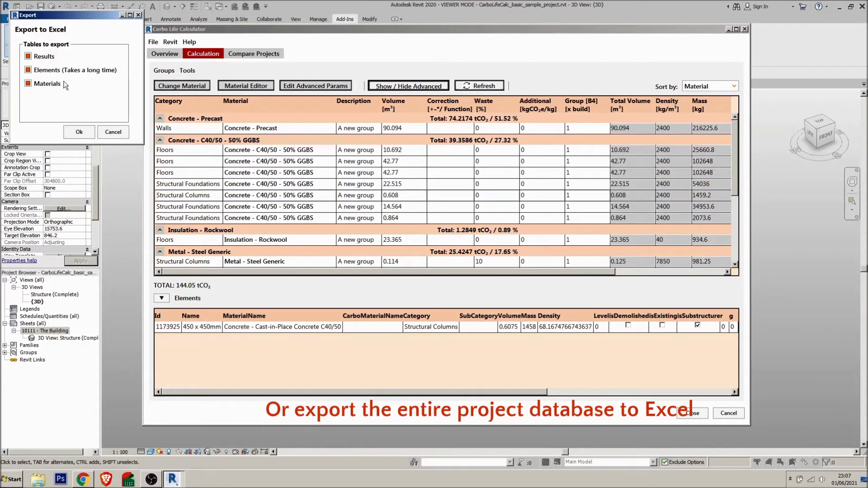
{"action": "left_click", "coordinate": [68, 134]}
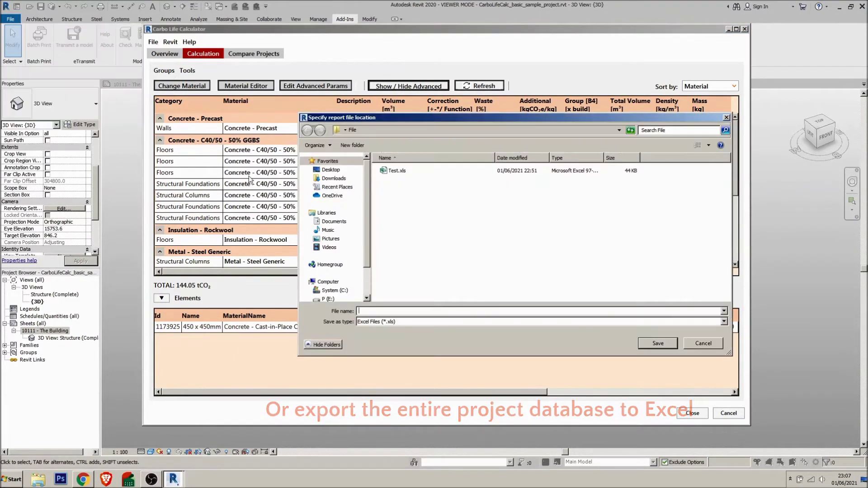
{"action": "left_click", "coordinate": [392, 172]}
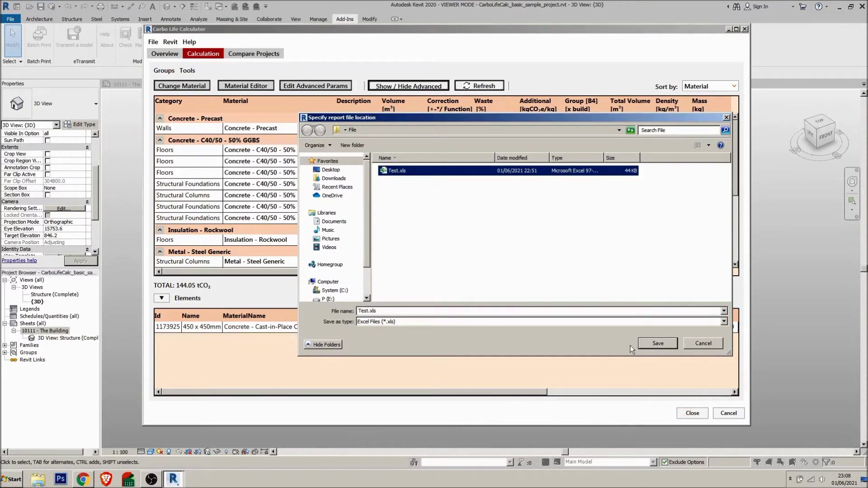
{"action": "left_click", "coordinate": [651, 344]}
{"action": "left_click", "coordinate": [532, 258]}
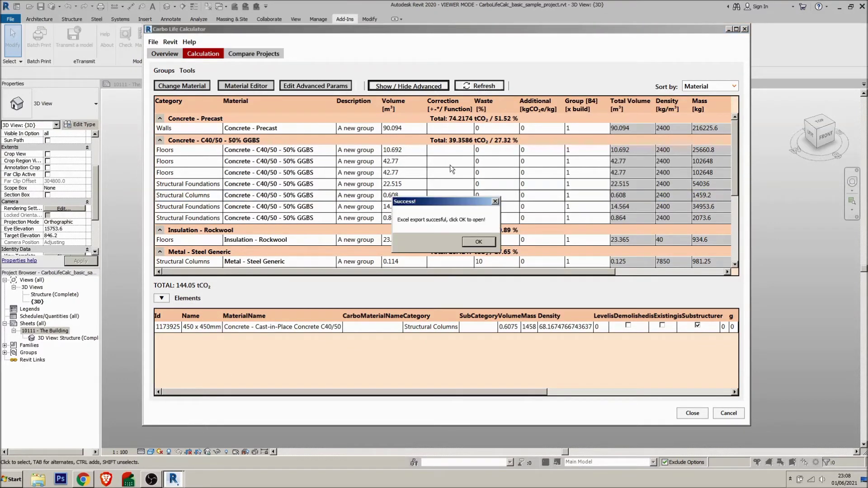
{"action": "left_click", "coordinate": [478, 243]}
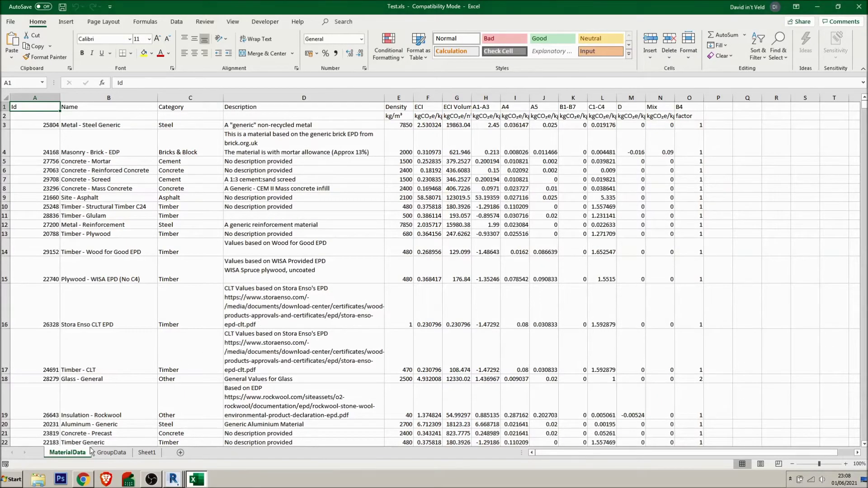
Step: Switch to the GroupData sheet and review its category, material and description columns
{"action": "scroll", "coordinate": [176, 289], "scroll_direction": "down", "scroll_amount": 10}
{"action": "scroll", "coordinate": [176, 289], "scroll_direction": "up", "scroll_amount": 8}
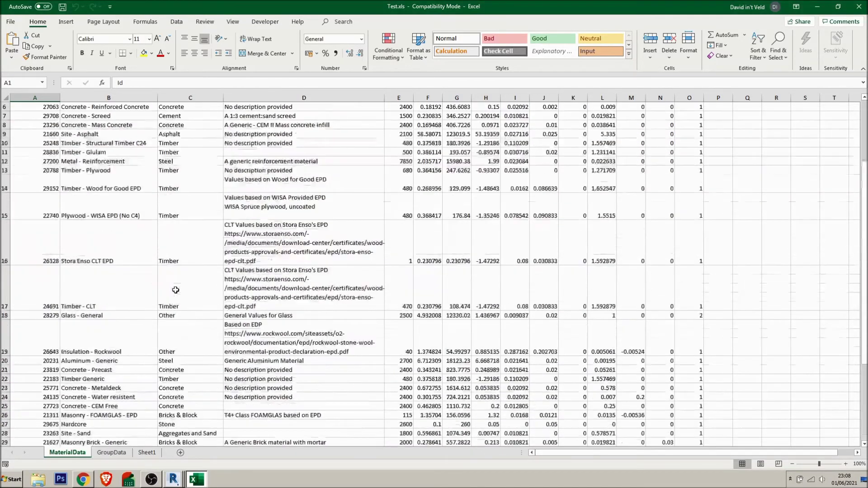
{"action": "scroll", "coordinate": [176, 290], "scroll_direction": "up", "scroll_amount": 2}
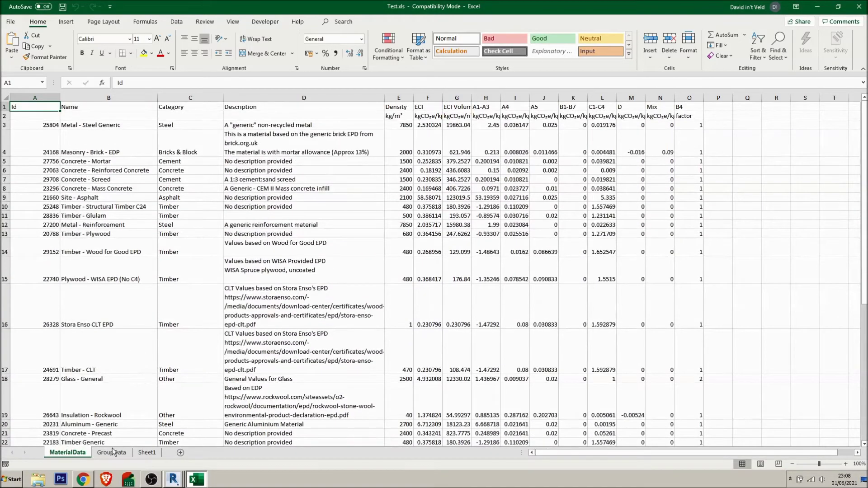
{"action": "left_click", "coordinate": [113, 453]}
{"action": "left_click", "coordinate": [35, 128]}
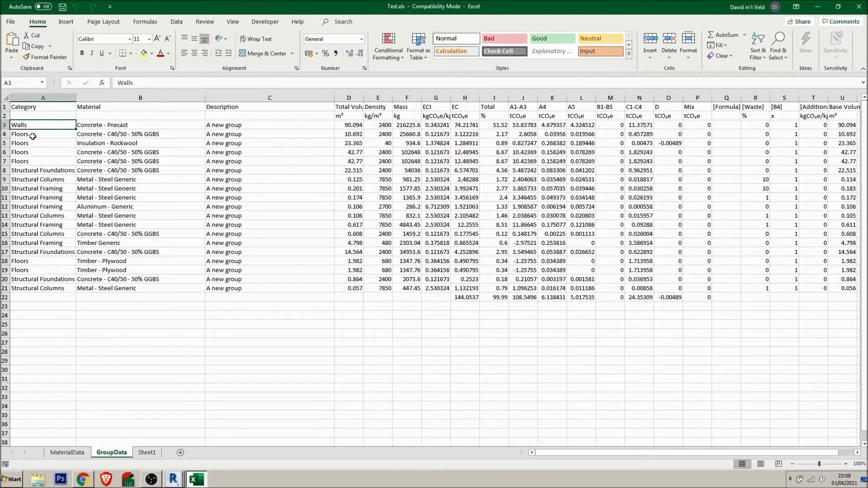
{"action": "left_click", "coordinate": [108, 134]}
{"action": "left_click", "coordinate": [223, 125]}
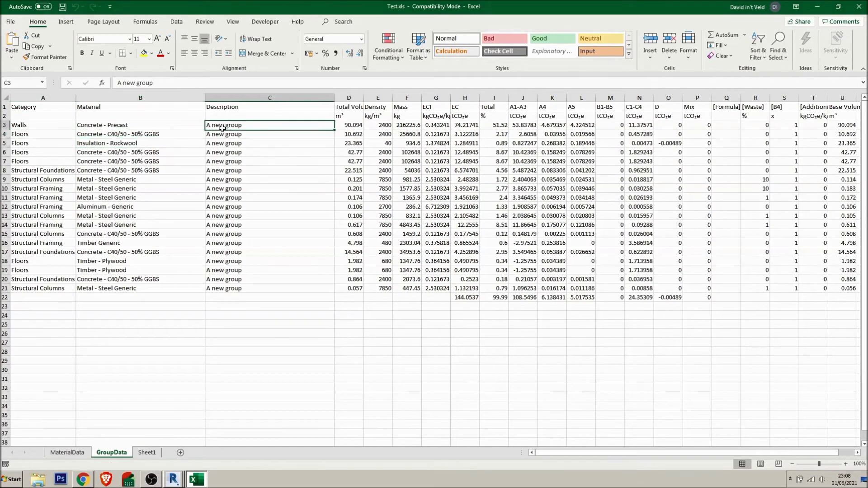
{"action": "mouse_move", "coordinate": [542, 454]}
{"action": "left_mouse_down"}
{"action": "mouse_move", "coordinate": [587, 453]}
{"action": "mouse_move", "coordinate": [555, 452]}
{"action": "left_mouse_up"}
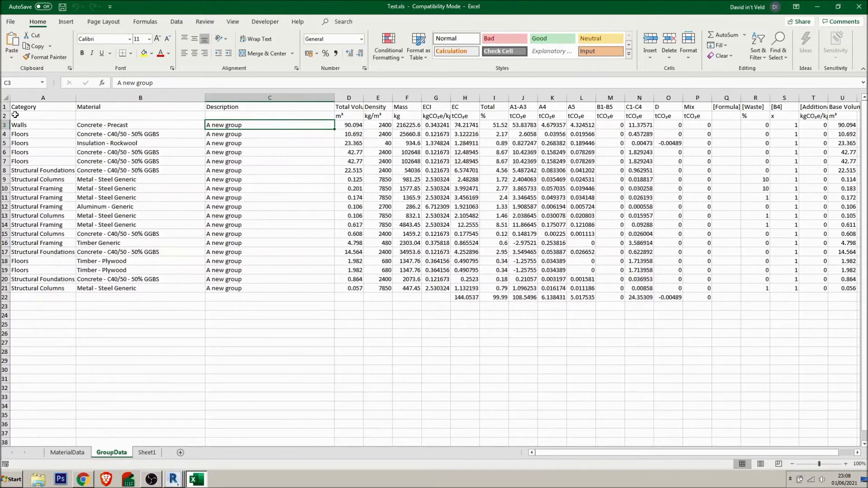
Step: Delete units row 2 and select the table A1:U20
{"action": "right_click", "coordinate": [3, 115]}
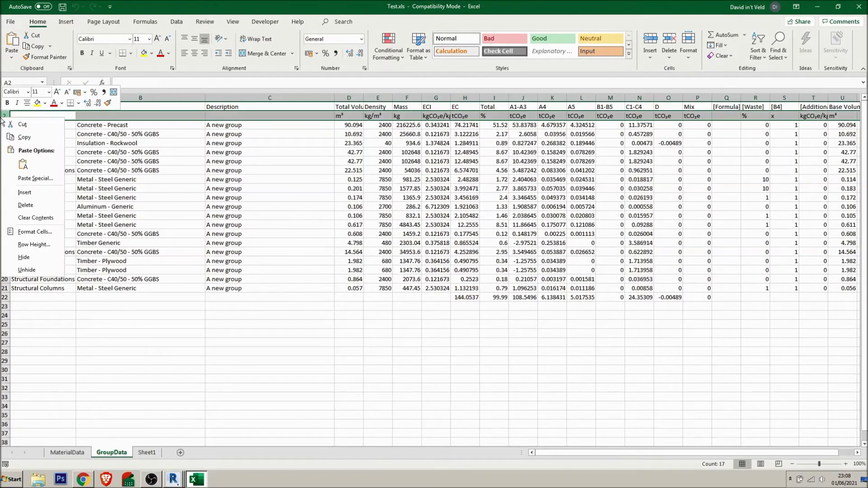
{"action": "left_click", "coordinate": [28, 206]}
{"action": "left_click_drag", "start_coordinate": [21, 107], "coordinate": [434, 279]}
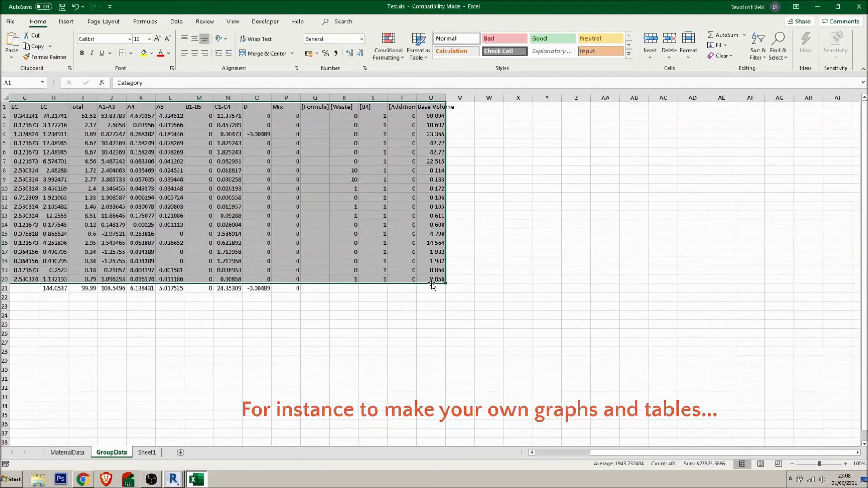
Step: Create a pivot table from the GroupData range on a new worksheet
{"action": "left_click", "coordinate": [176, 21]}
{"action": "left_click", "coordinate": [66, 21]}
{"action": "left_click", "coordinate": [14, 50]}
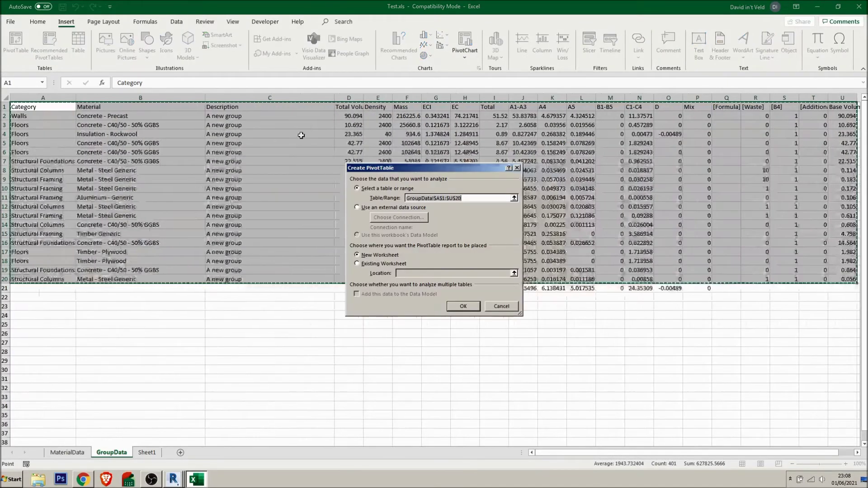
{"action": "left_click", "coordinate": [457, 305]}
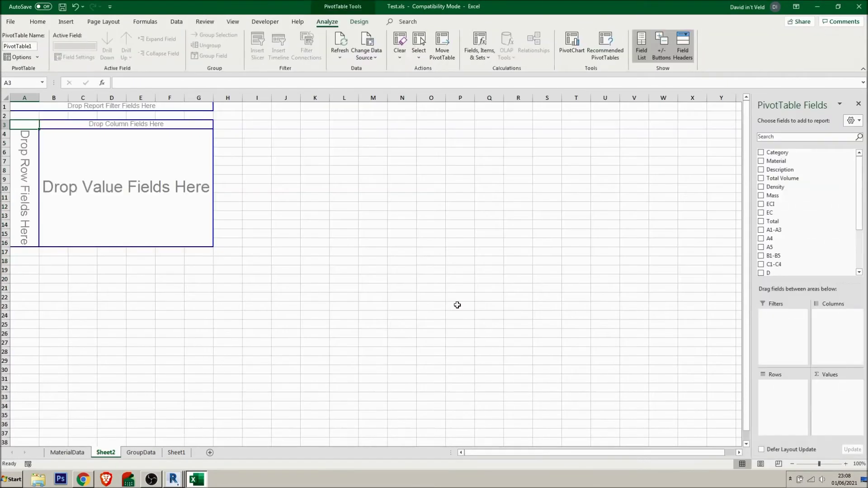
Step: Summarise EC by Category in the pivot table, leaving Total out of the values
{"action": "left_click", "coordinate": [762, 154]}
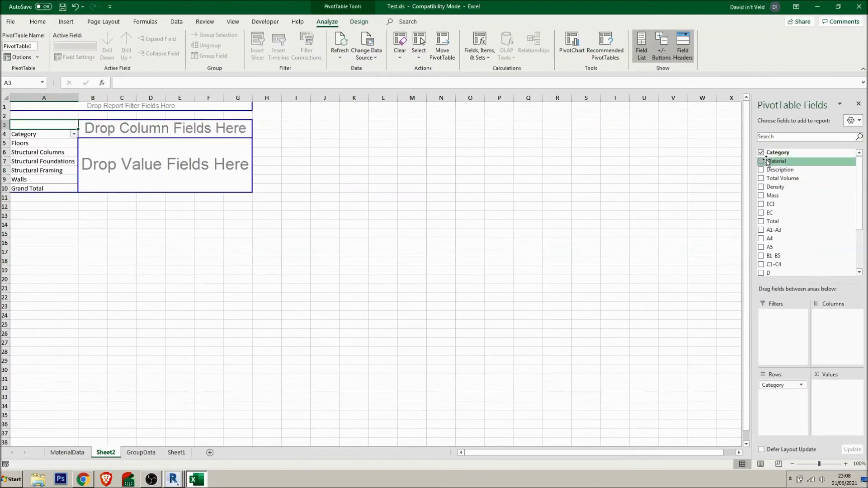
{"action": "left_click", "coordinate": [762, 213]}
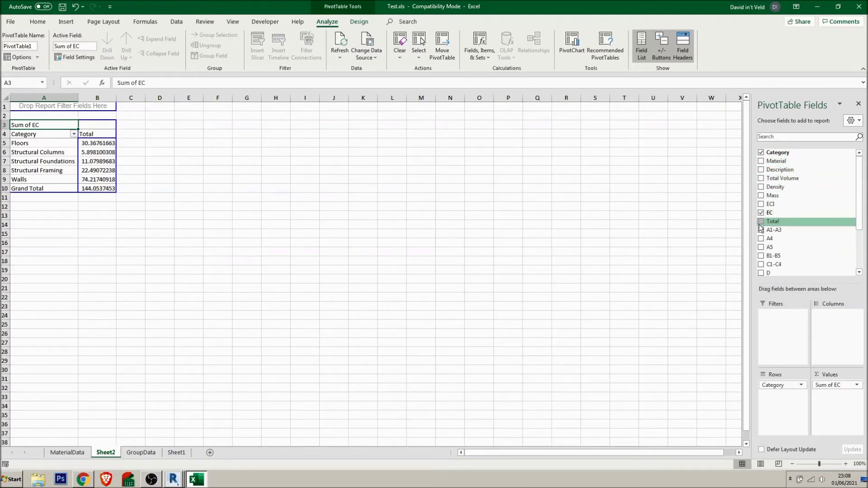
{"action": "left_click", "coordinate": [761, 222]}
{"action": "left_click", "coordinate": [761, 223]}
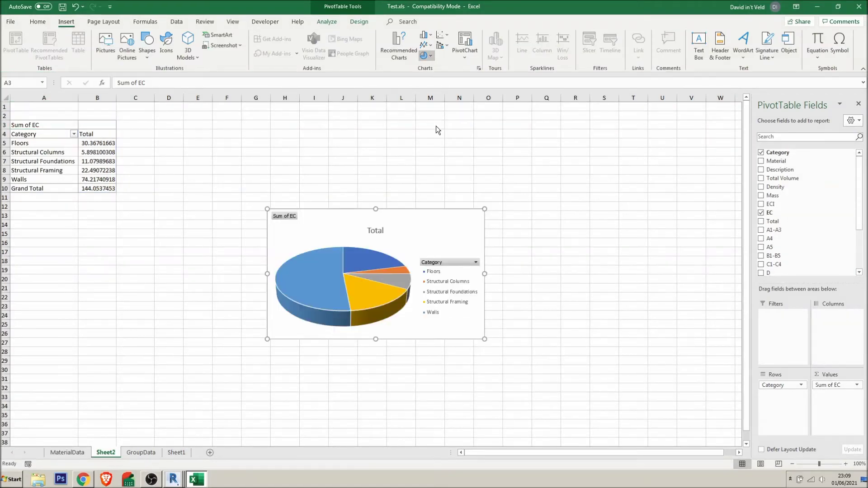
Step: Place the 3-D pie chart beside the pivot table, then close Excel
{"action": "left_click_drag", "start_coordinate": [407, 229], "coordinate": [312, 126]}
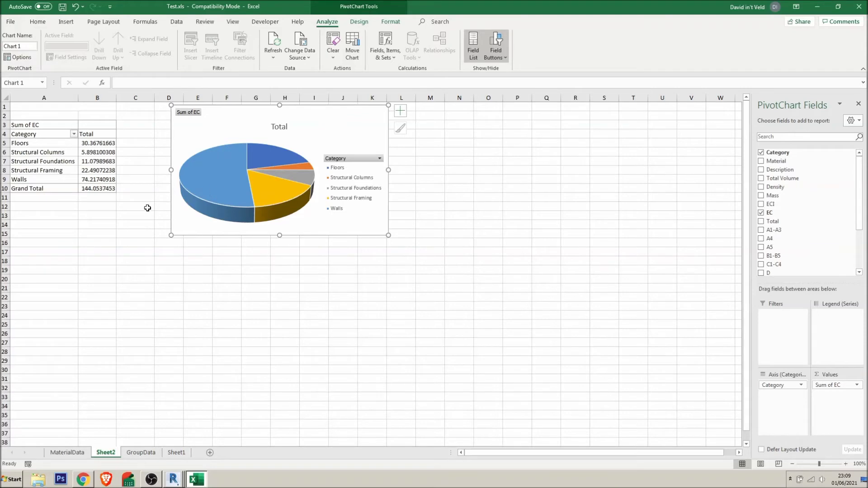
{"action": "left_click_drag", "start_coordinate": [187, 221], "coordinate": [180, 228]}
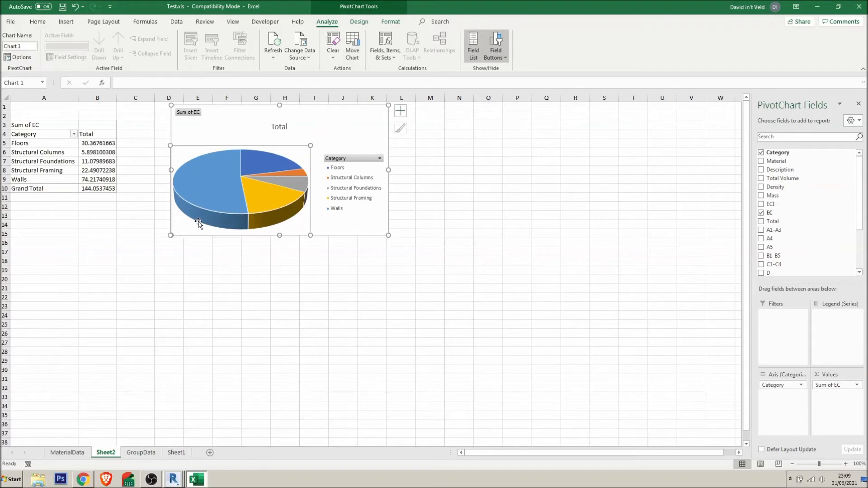
{"action": "left_click", "coordinate": [239, 286]}
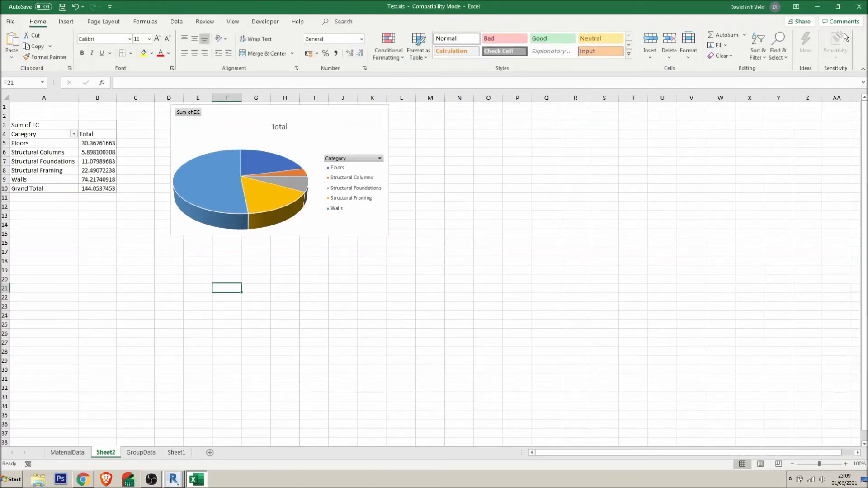
{"action": "left_click", "coordinate": [854, 9]}
{"action": "left_click", "coordinate": [433, 246]}
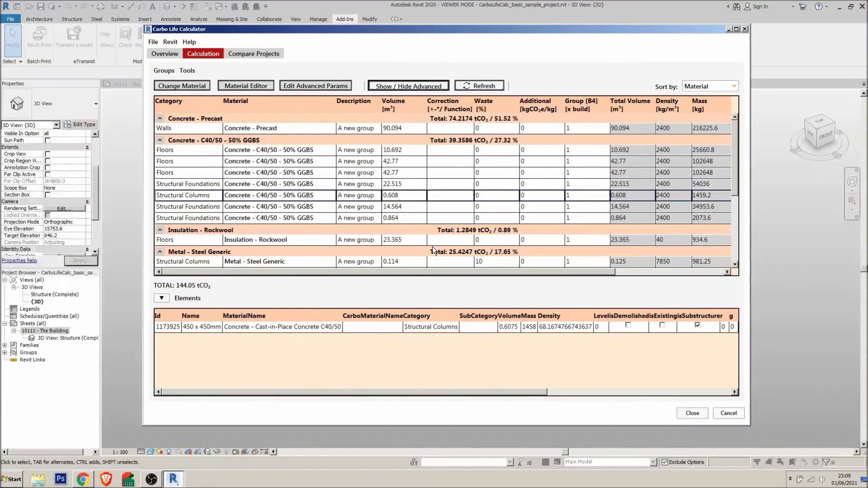
Step: Enable Import Embodied Carbon values and Create Heatmap in the calculator's Revit import settings
{"action": "left_click", "coordinate": [360, 184]}
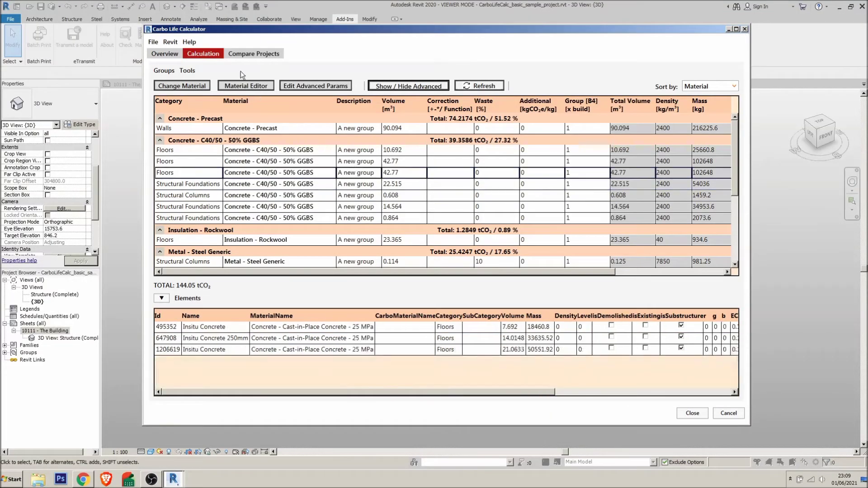
{"action": "left_click", "coordinate": [171, 42]}
{"action": "left_click", "coordinate": [190, 53]}
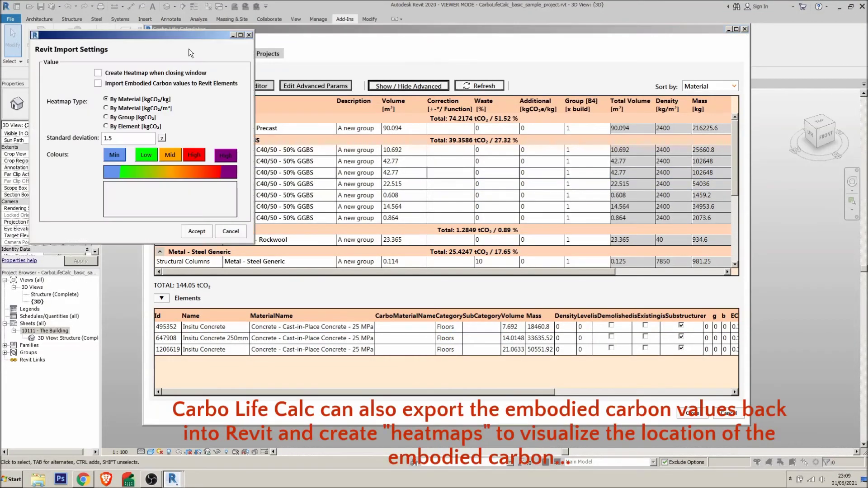
{"action": "left_click", "coordinate": [109, 84]}
{"action": "left_click", "coordinate": [115, 99]}
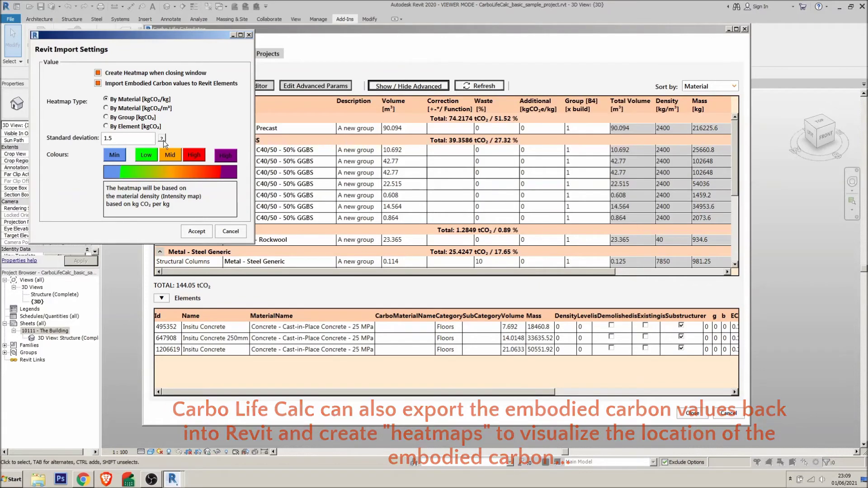
{"action": "left_click", "coordinate": [195, 233]}
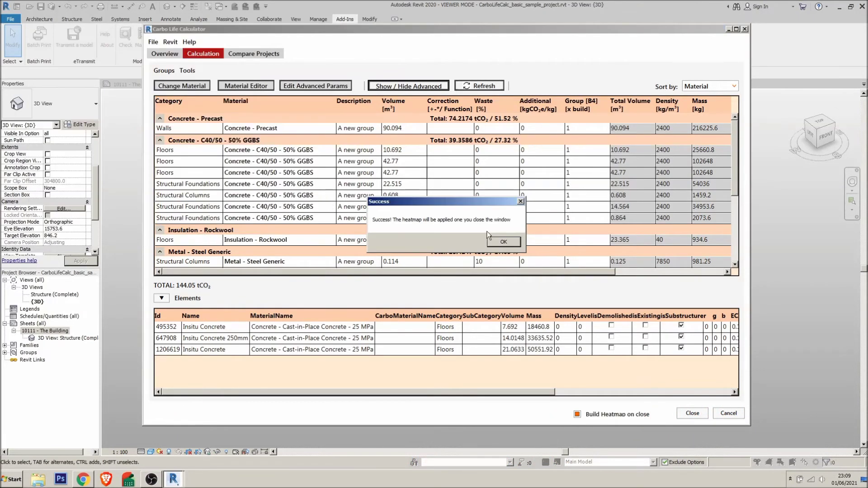
{"action": "left_click", "coordinate": [511, 240]}
Step: Close the Carbo Life Calculator and answer the save prompt to build the heatmap
{"action": "left_click", "coordinate": [372, 212]}
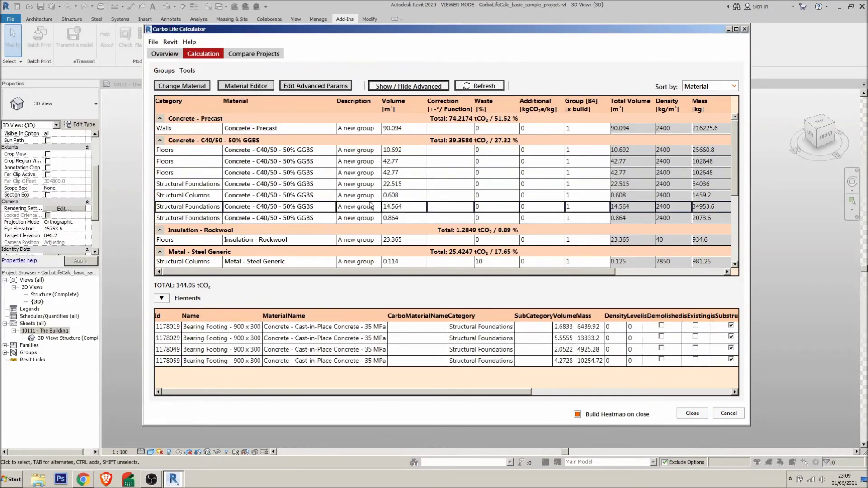
{"action": "scroll", "coordinate": [371, 208], "scroll_direction": "down", "scroll_amount": 5}
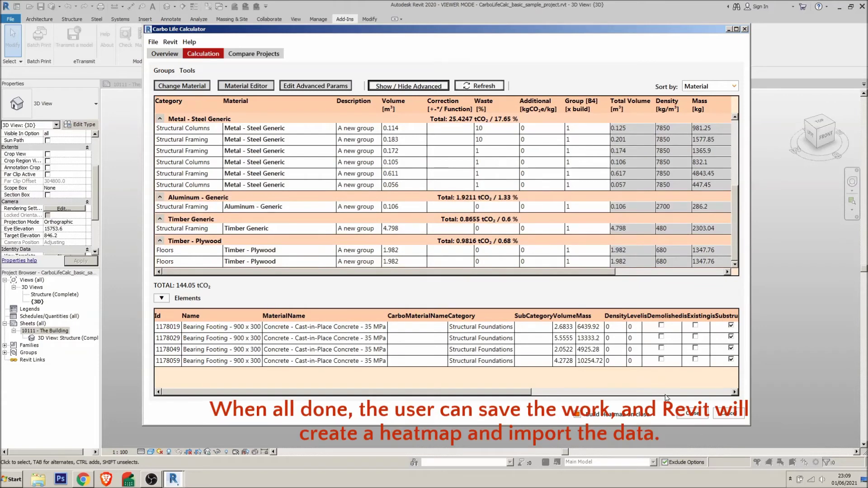
{"action": "left_click", "coordinate": [682, 413]}
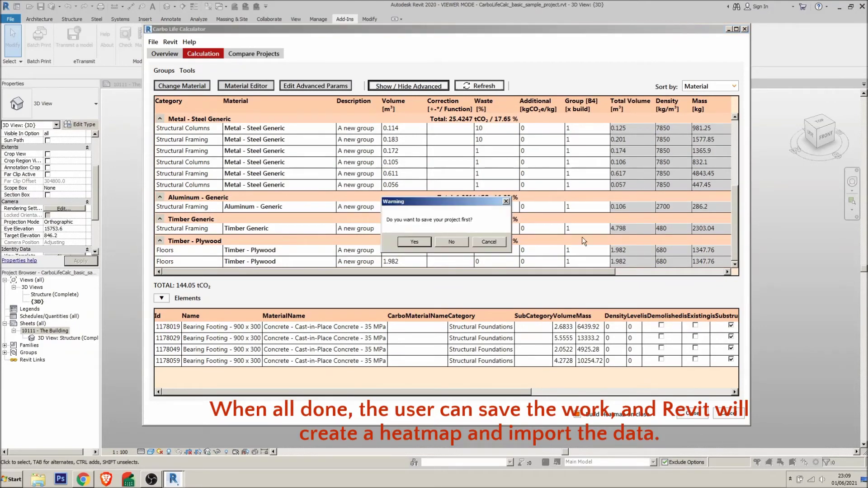
{"action": "left_click", "coordinate": [456, 241]}
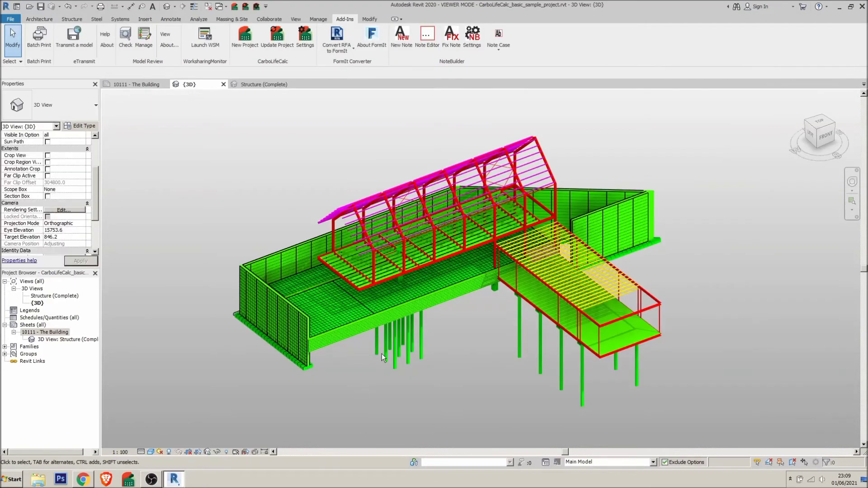
{"action": "middle_click_drag", "start_coordinate": [484, 317], "coordinate": [538, 224], "text": "shift"}
{"action": "scroll", "coordinate": [541, 170], "scroll_direction": "up", "scroll_amount": 2}
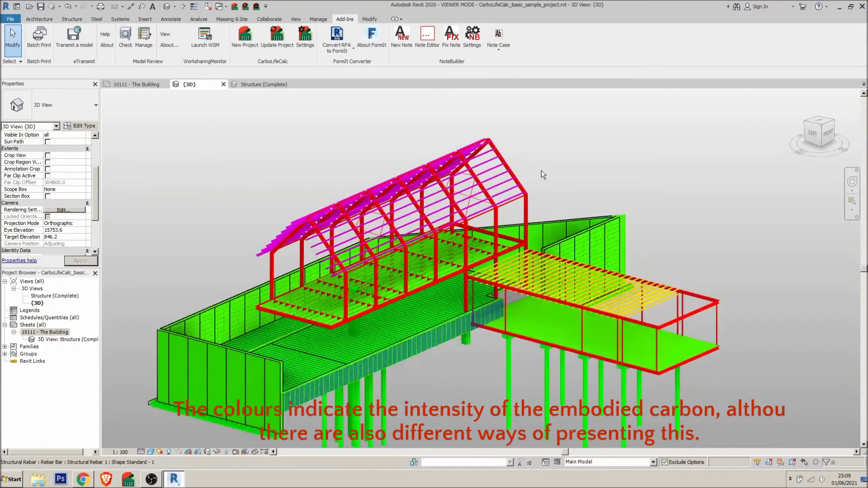
{"action": "scroll", "coordinate": [541, 170], "scroll_direction": "up", "scroll_amount": 3}
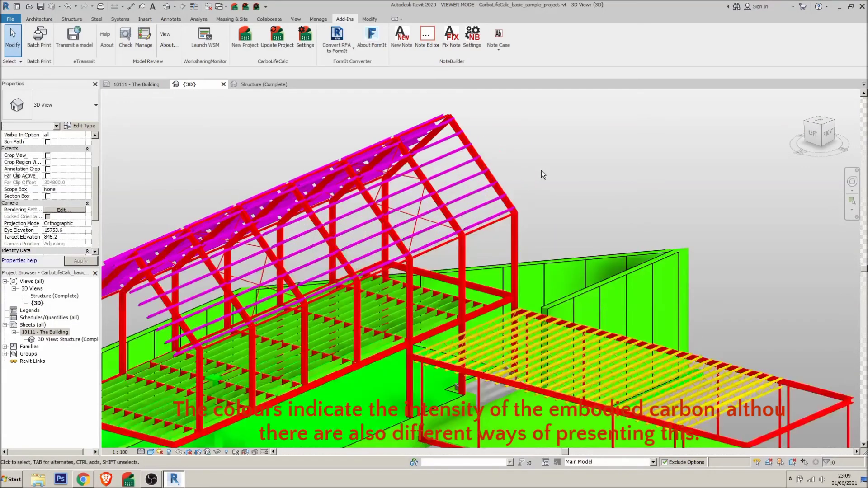
{"action": "left_click", "coordinate": [489, 289]}
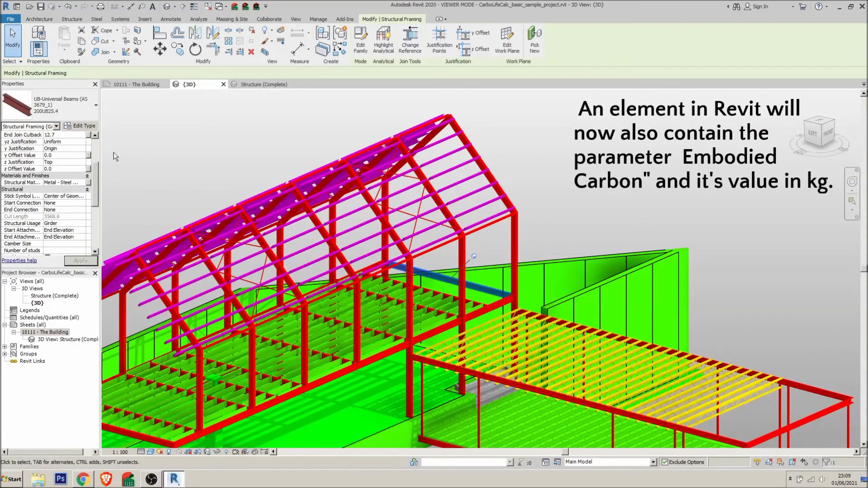
{"action": "left_click_drag", "start_coordinate": [91, 173], "coordinate": [88, 228]}
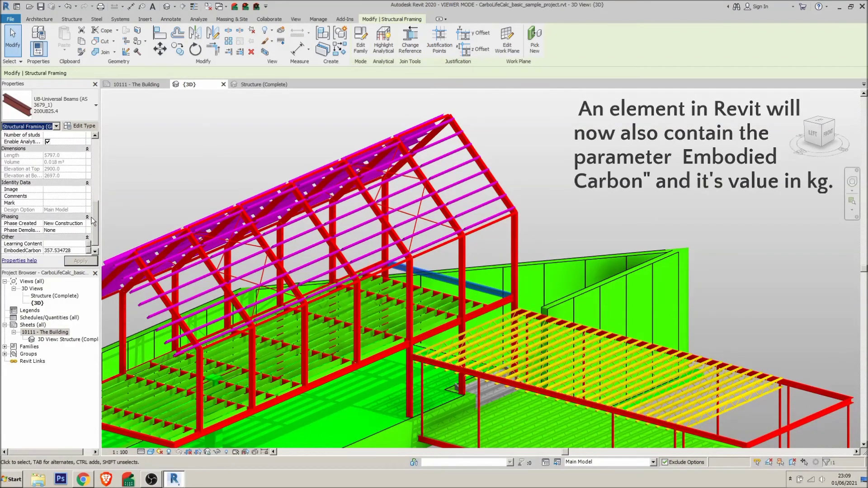
{"action": "left_click", "coordinate": [68, 244]}
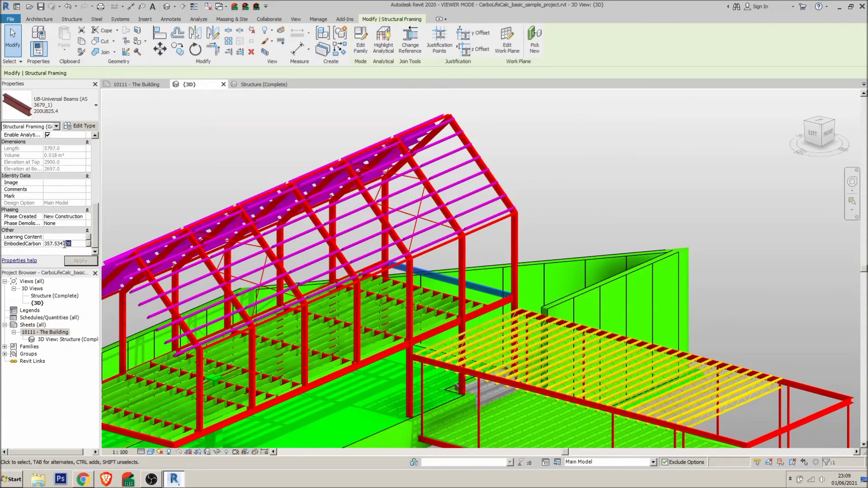
{"action": "left_click", "coordinate": [457, 202]}
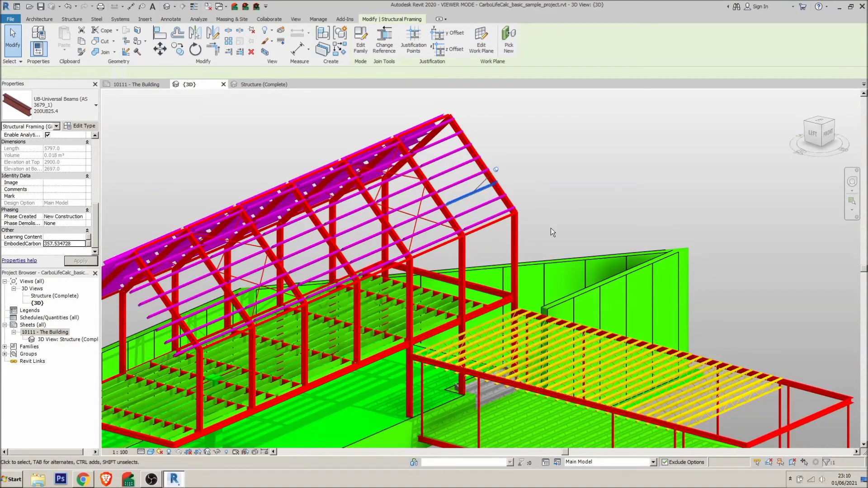
{"action": "left_click", "coordinate": [76, 244]}
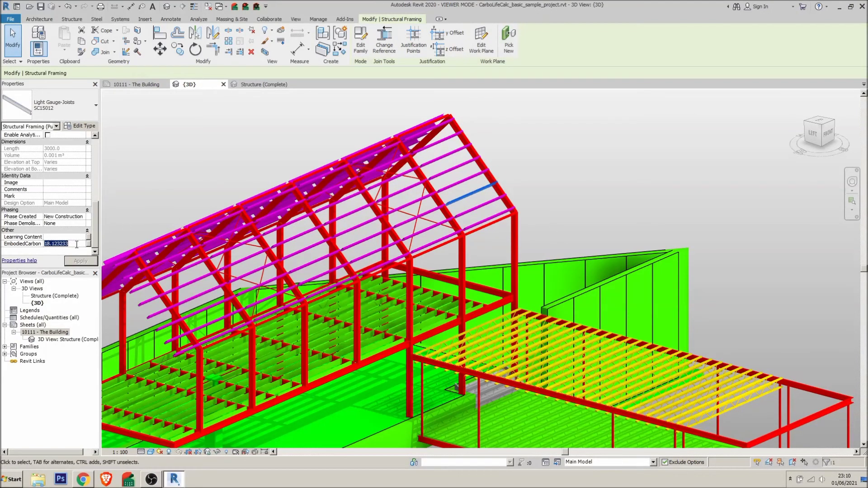
{"action": "left_click", "coordinate": [437, 302]}
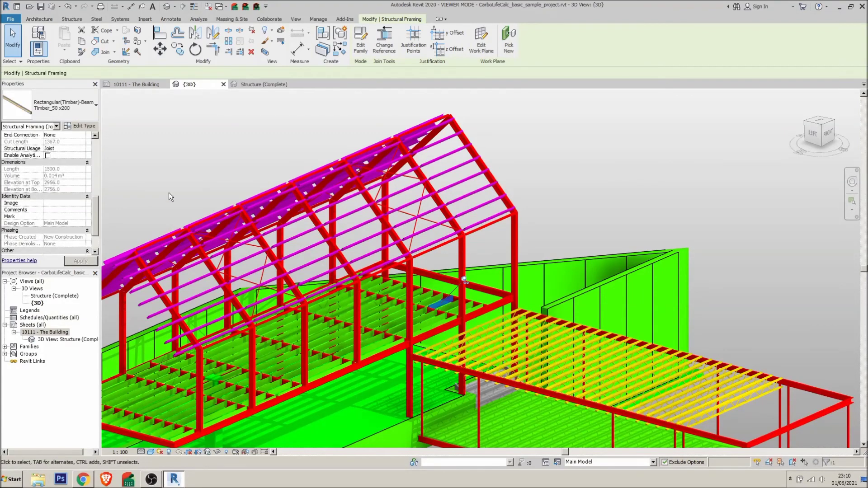
{"action": "left_click_drag", "start_coordinate": [94, 212], "coordinate": [97, 232]}
{"action": "left_click", "coordinate": [535, 190]}
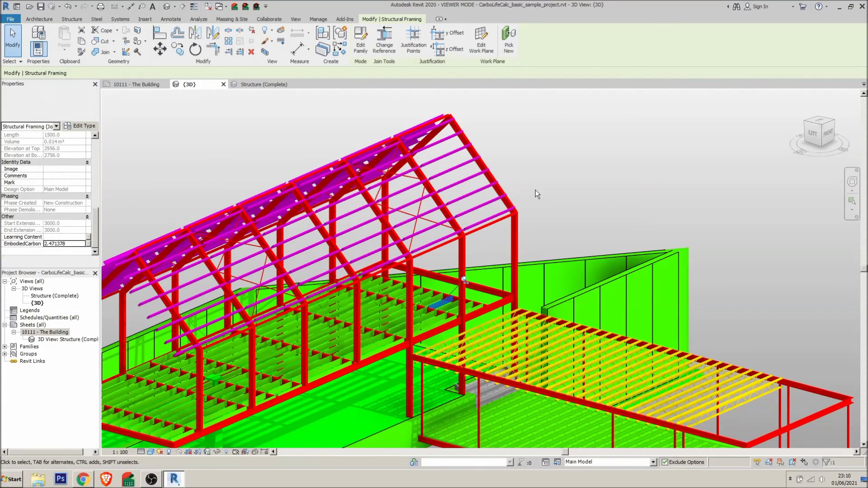
{"action": "scroll", "coordinate": [535, 190], "scroll_direction": "down", "scroll_amount": 3}
{"action": "scroll", "coordinate": [536, 175], "scroll_direction": "down", "scroll_amount": 2}
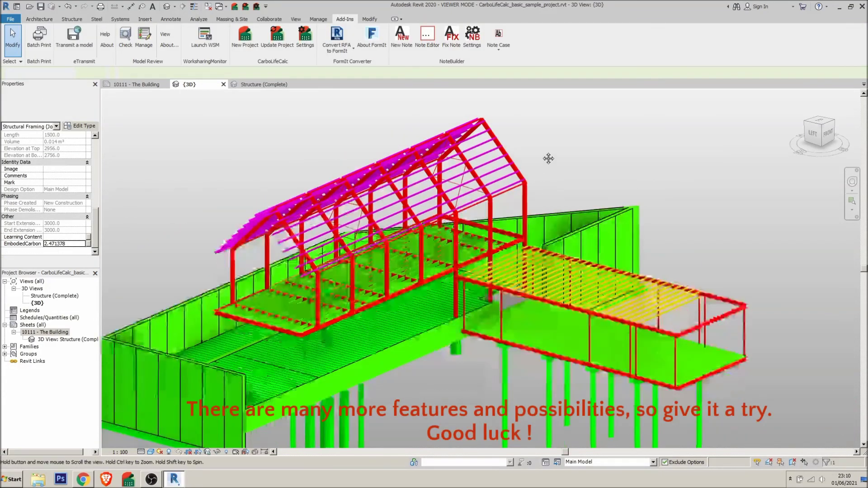
{"action": "mouse_move", "coordinate": [536, 176]}
{"action": "middle_mouse_down"}
{"action": "mouse_move", "coordinate": [549, 157]}
{"action": "mouse_move", "coordinate": [362, 179]}
{"action": "mouse_move", "coordinate": [422, 215]}
{"action": "mouse_move", "coordinate": [538, 238]}
{"action": "middle_mouse_up"}
{"action": "scroll", "coordinate": [362, 179], "scroll_direction": "down", "scroll_amount": 2}
{"action": "key", "text": "Escape"}
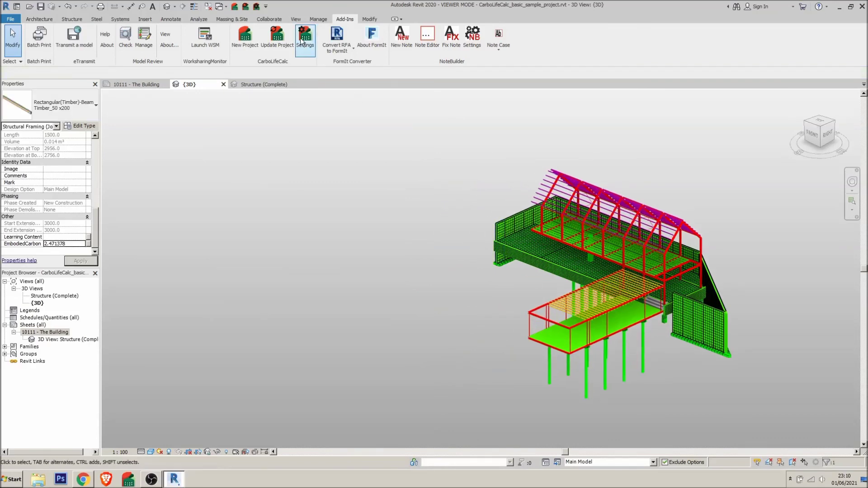